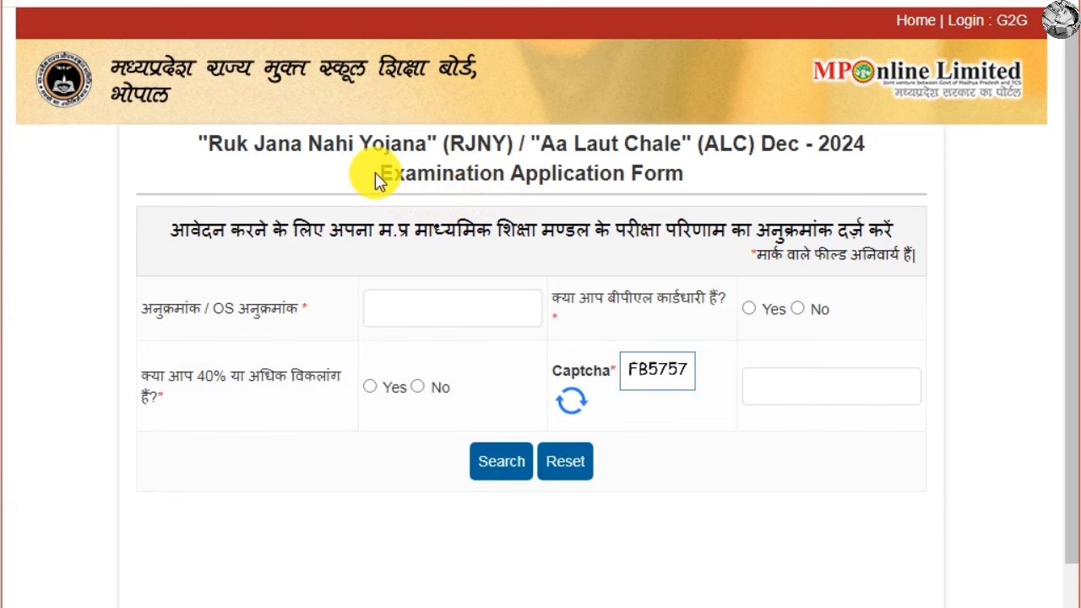
- Examine the title and input fields of the RJNY / ALC Dec - 2024 Examination Application Form
scroll(375, 173, down, 3)
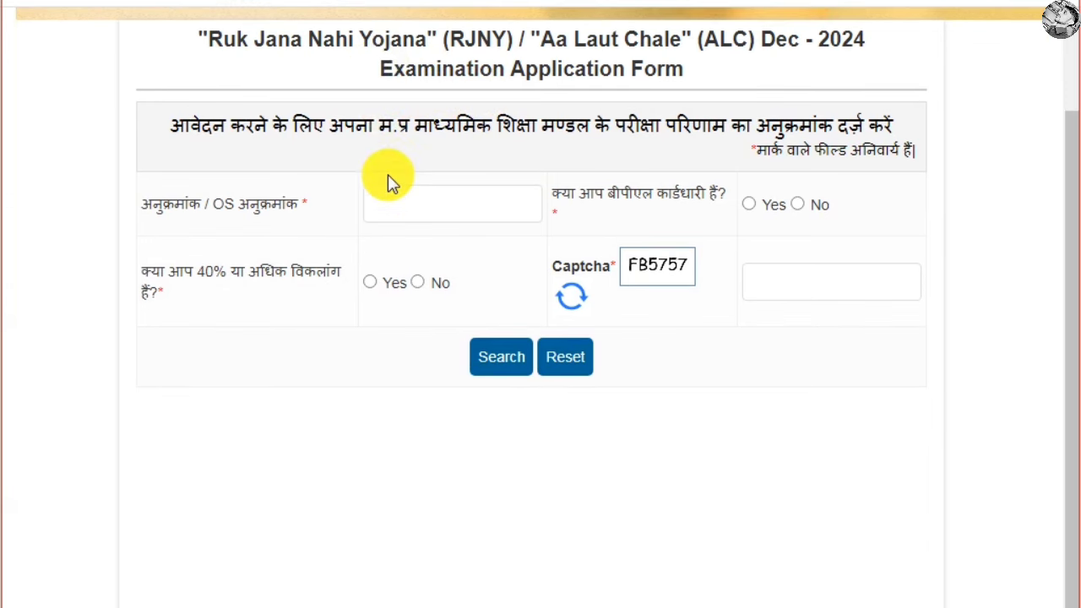
scroll(388, 175, up, 2)
scroll(387, 181, up, 1)
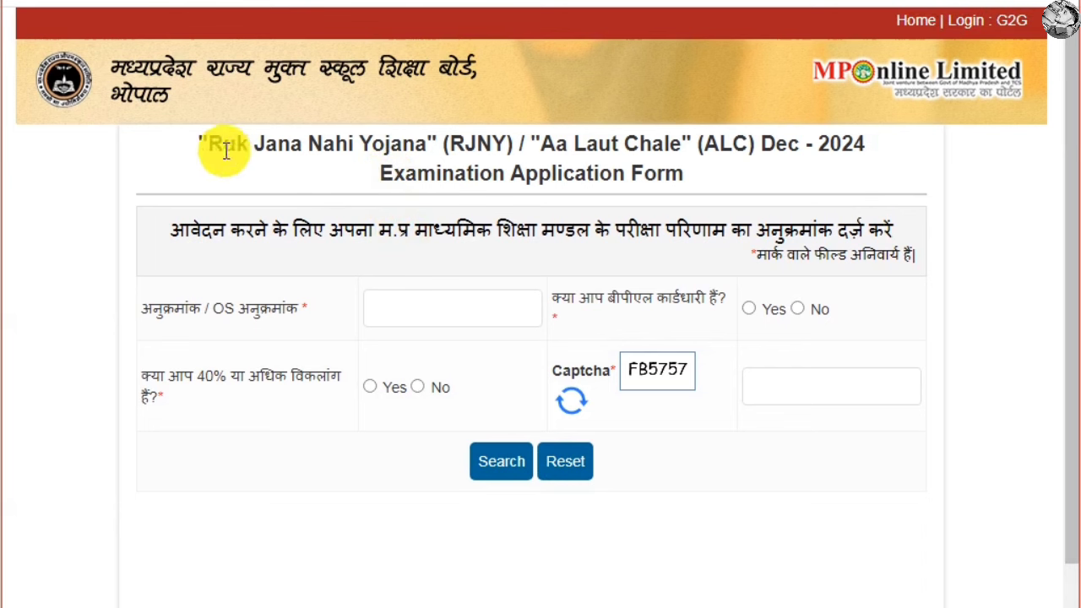
drag(202, 138, 702, 177)
click(703, 178)
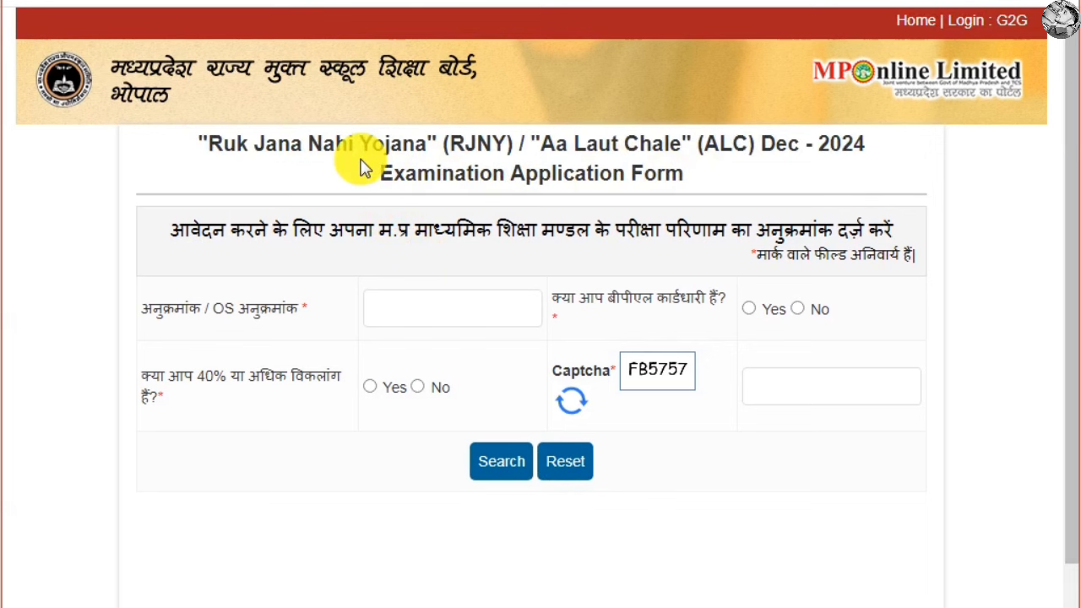
drag(210, 136, 691, 182)
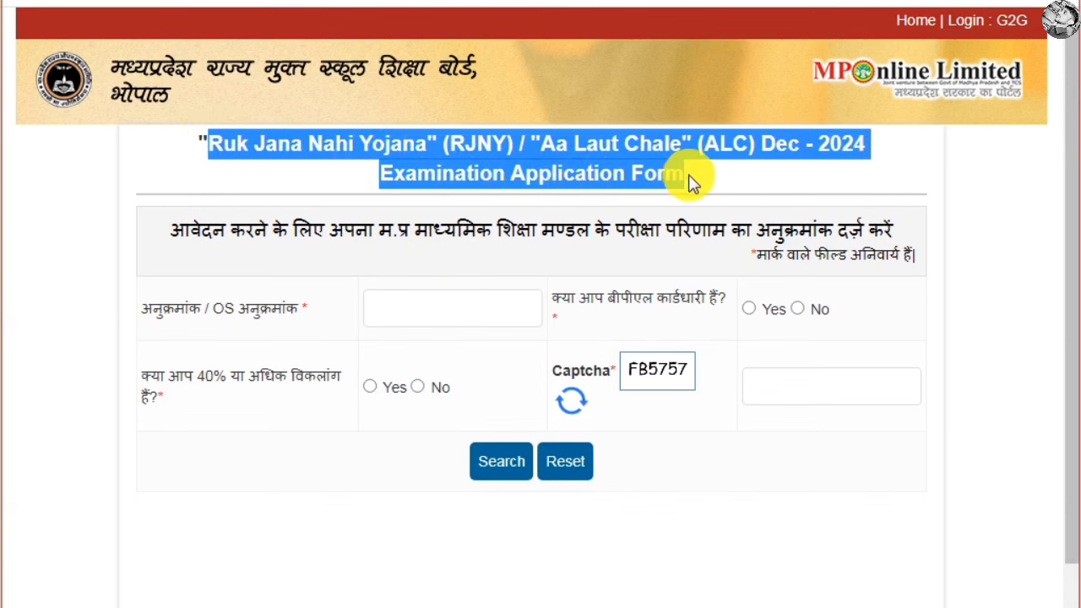
click(691, 183)
scroll(423, 225, down, 1)
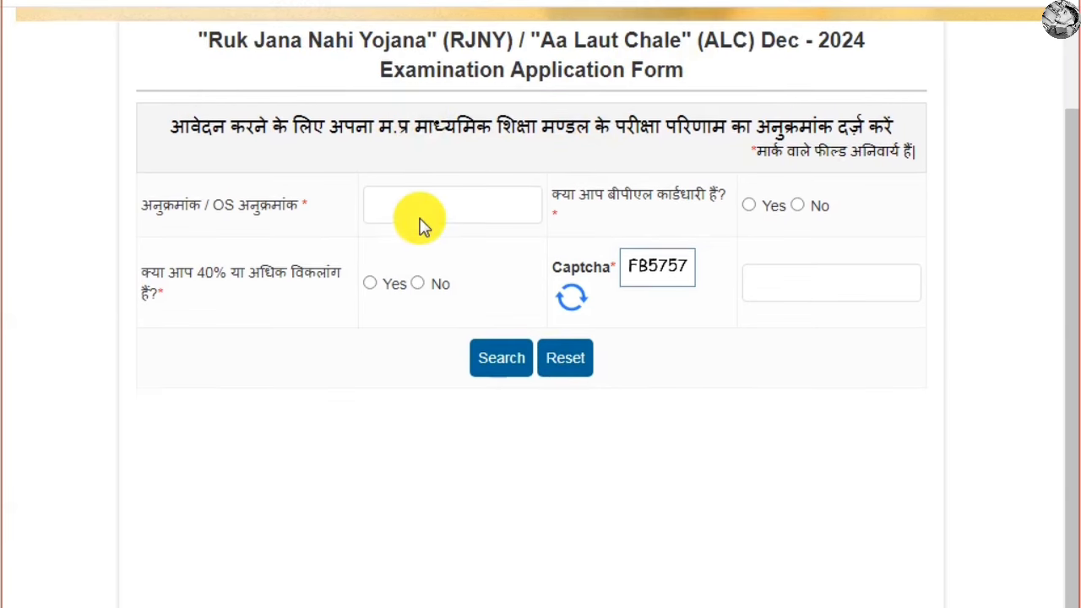
scroll(421, 218, up, 1)
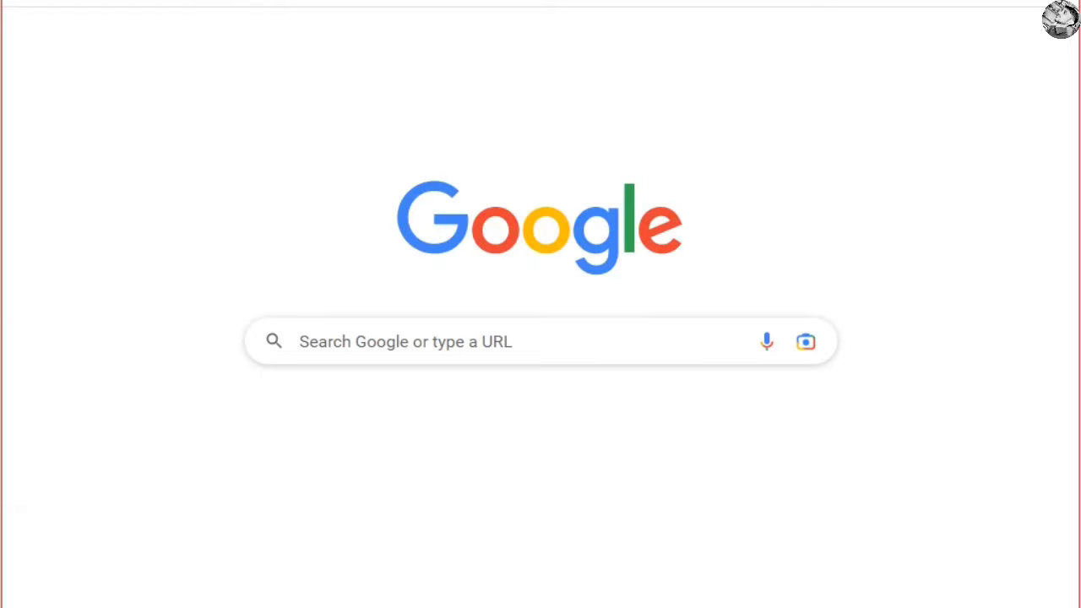
- Search Google for "mpsos" and open the MPsos website from the results
click(485, 340)
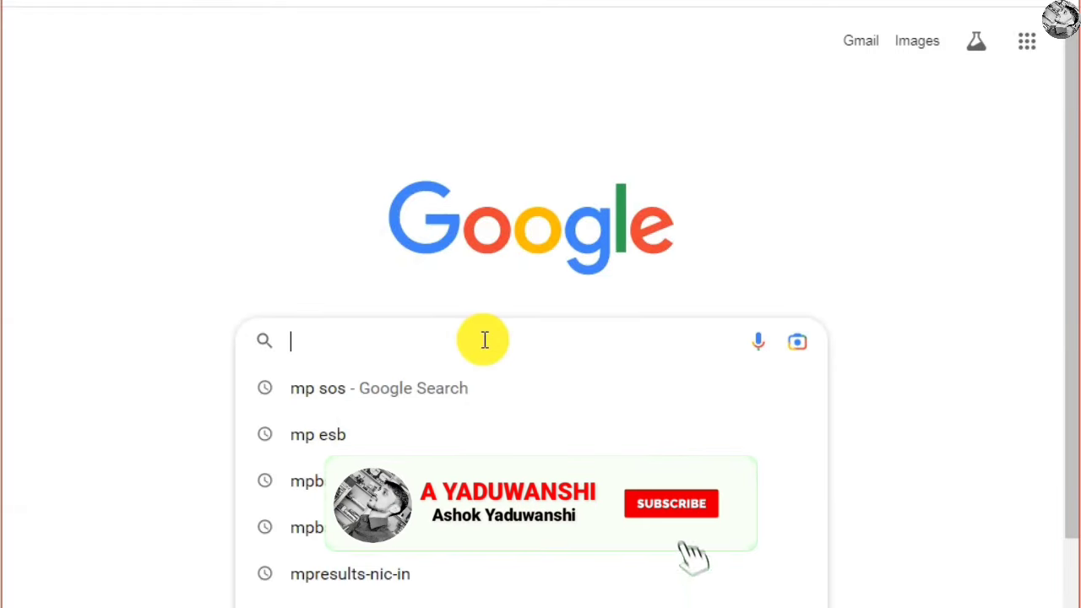
text(mpsos)
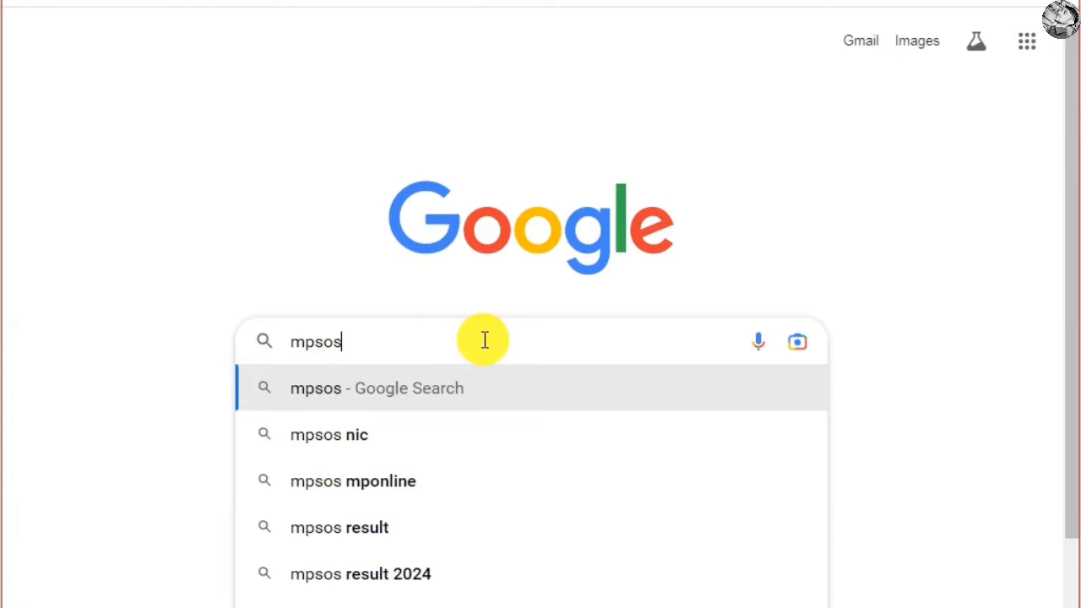
key(Return)
scroll(181, 258, down, 2)
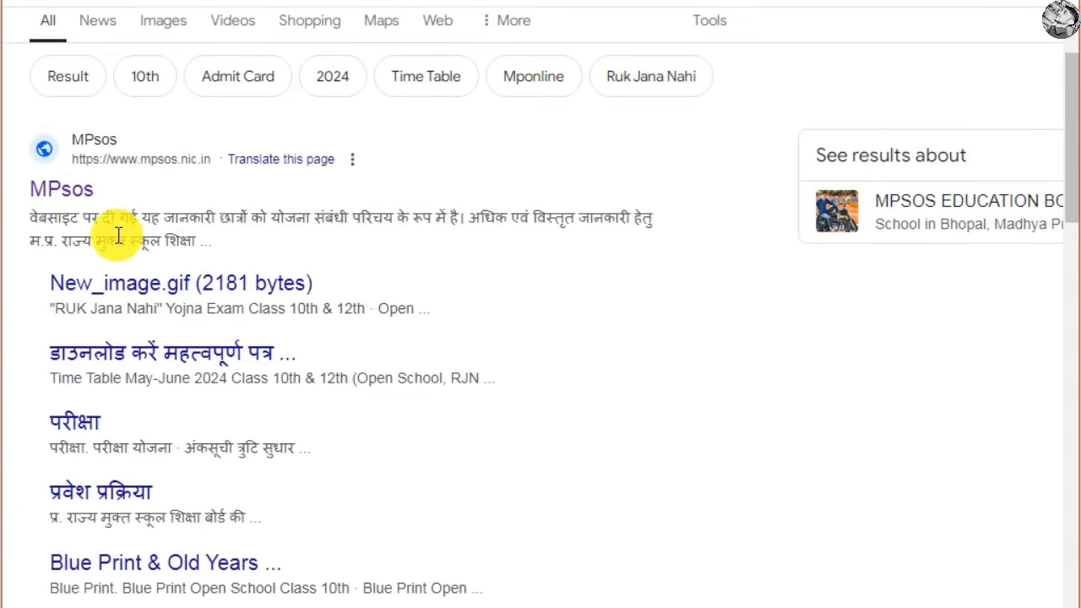
click(74, 195)
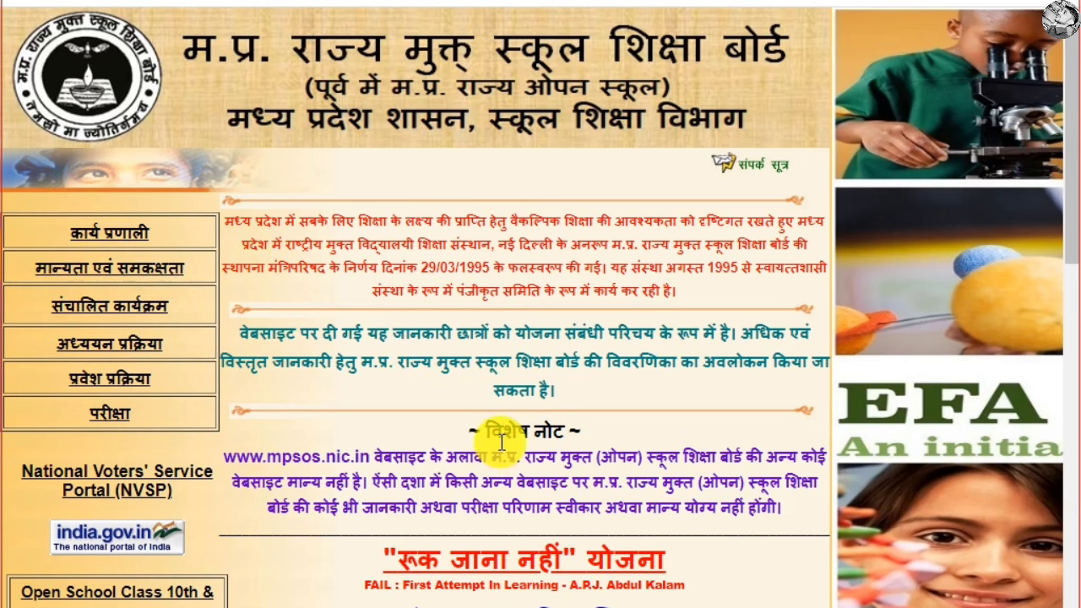
- Open the "रूक जाना नहीं" योजना portal from the board's home page and go to its list of services
scroll(495, 435, down, 5)
scroll(501, 432, down, 3)
scroll(501, 432, up, 4)
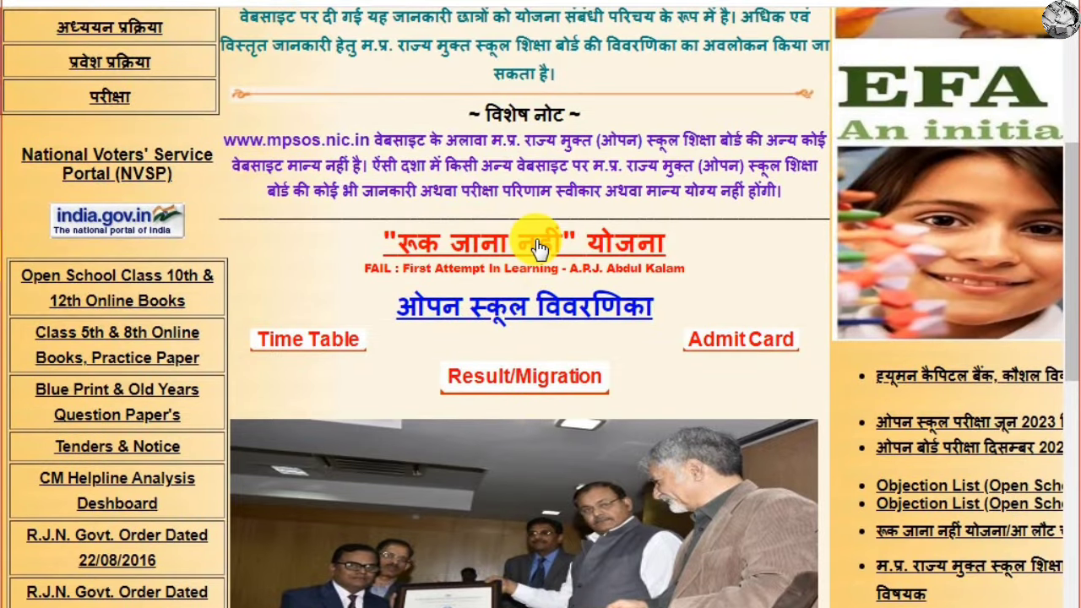
click(539, 247)
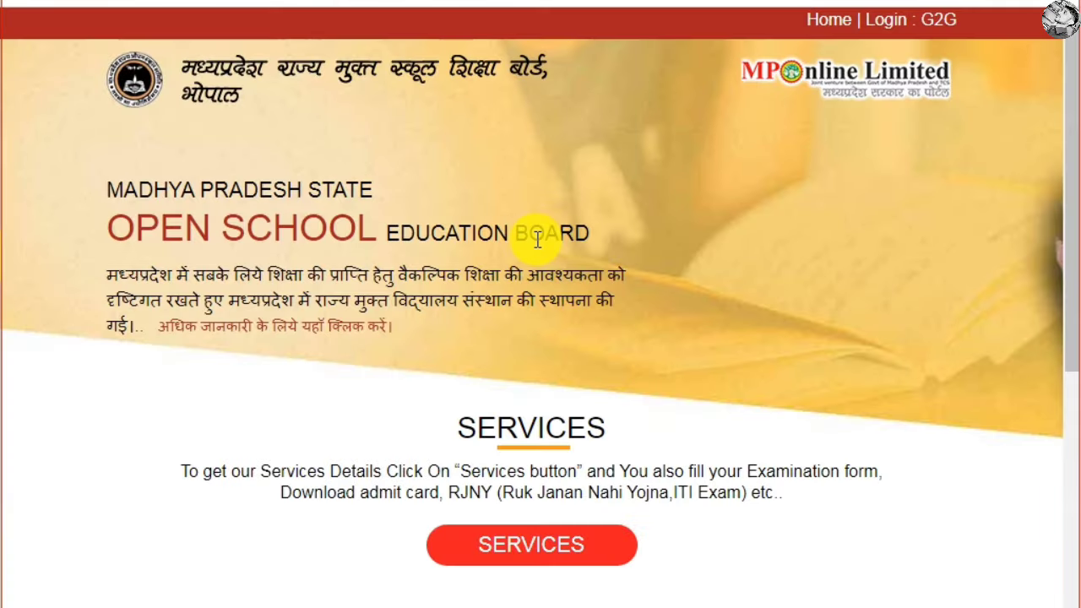
scroll(541, 234, down, 3)
click(548, 332)
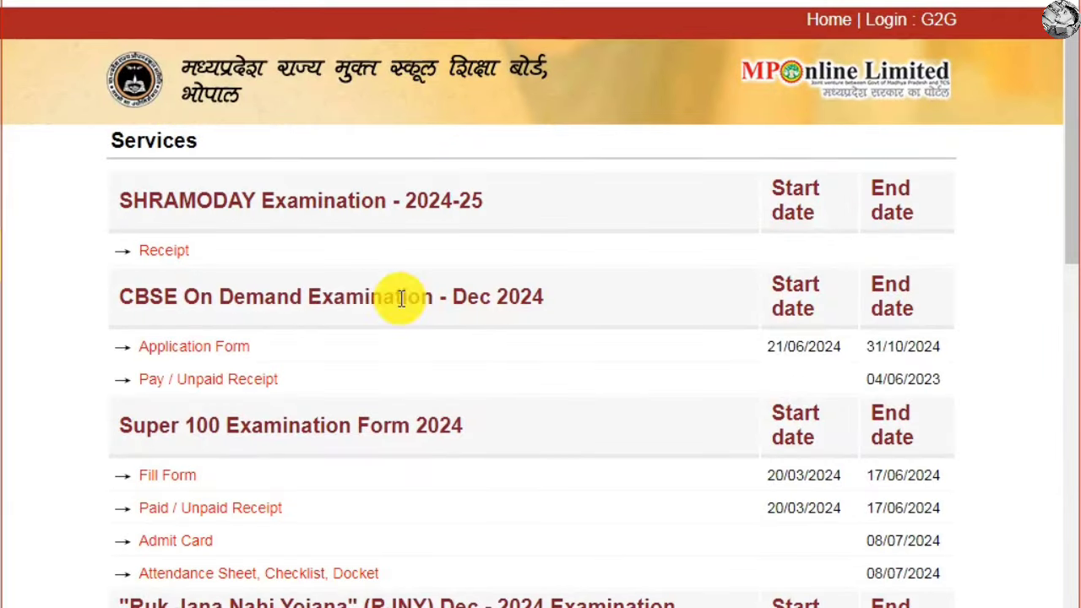
- Check the start and end dates of the Rjny Dec - 2024 Examination Application Form and open that form
scroll(495, 350, down, 3)
scroll(495, 350, down, 3)
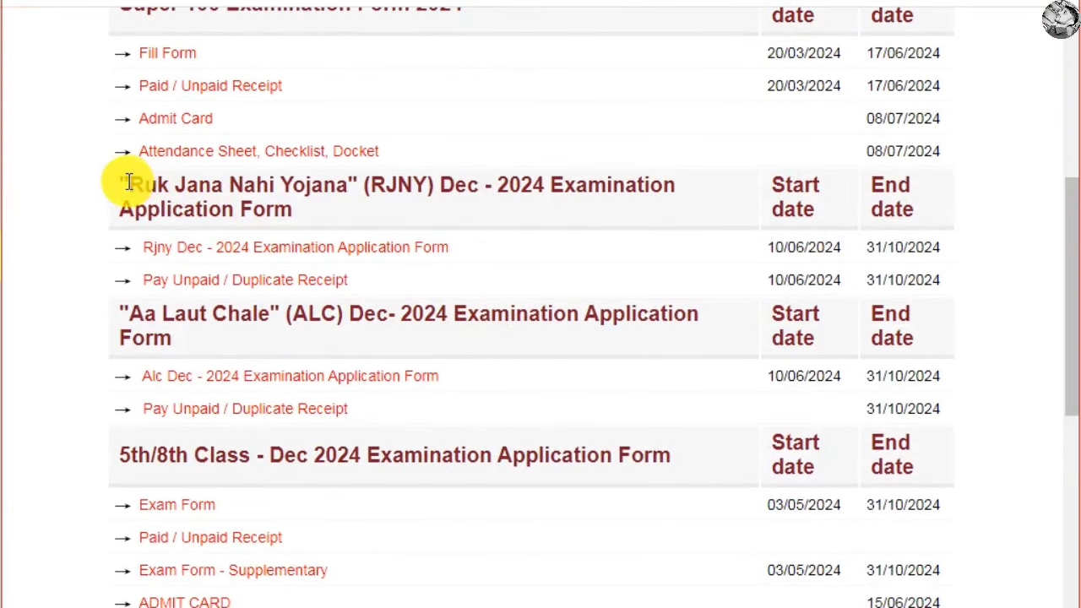
drag(127, 183, 364, 226)
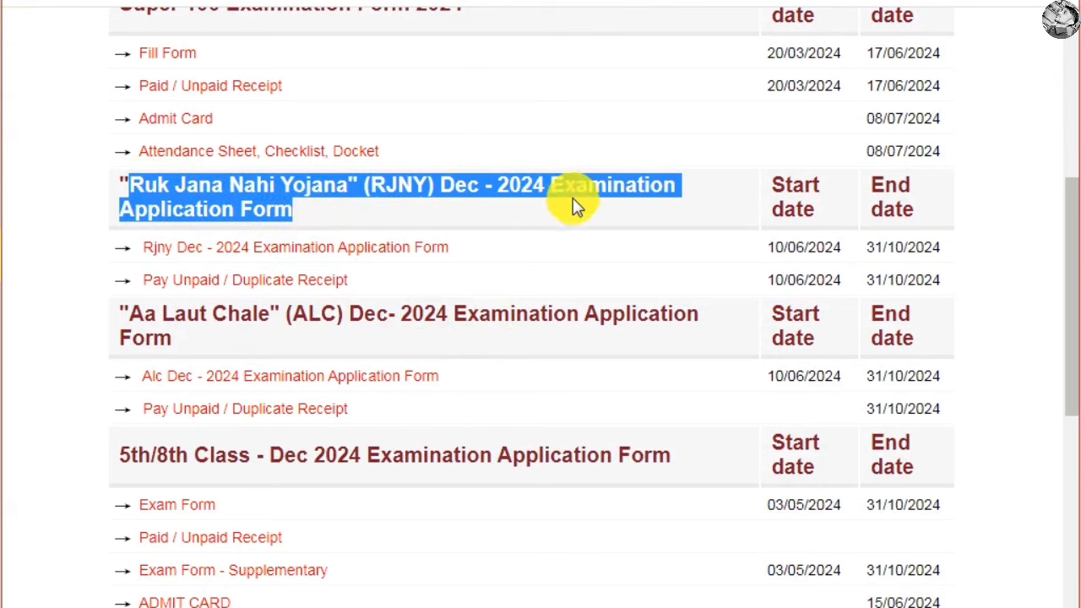
click(215, 225)
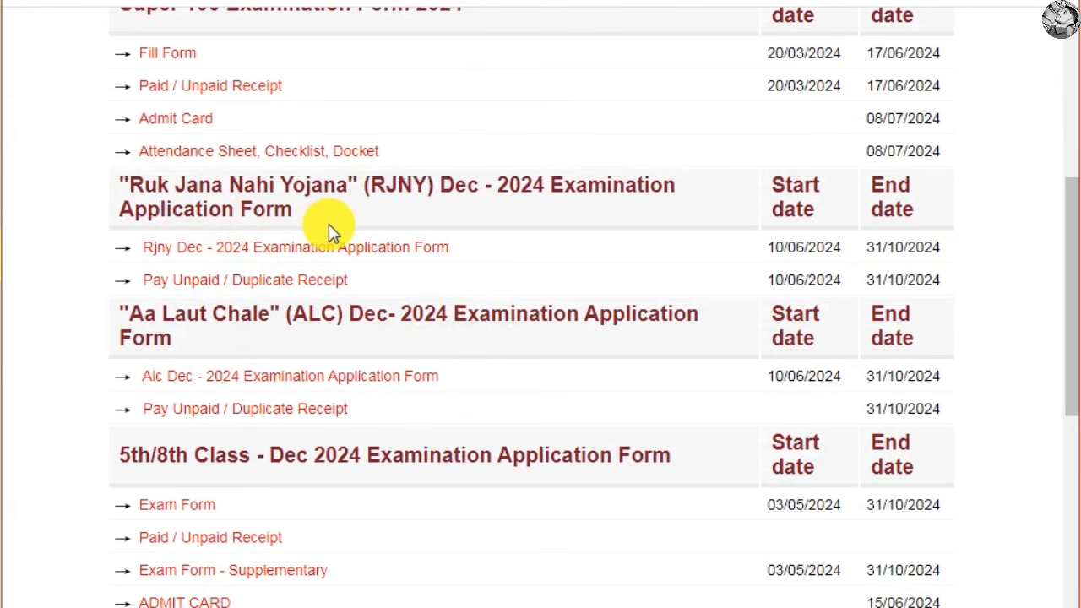
drag(142, 253, 702, 254)
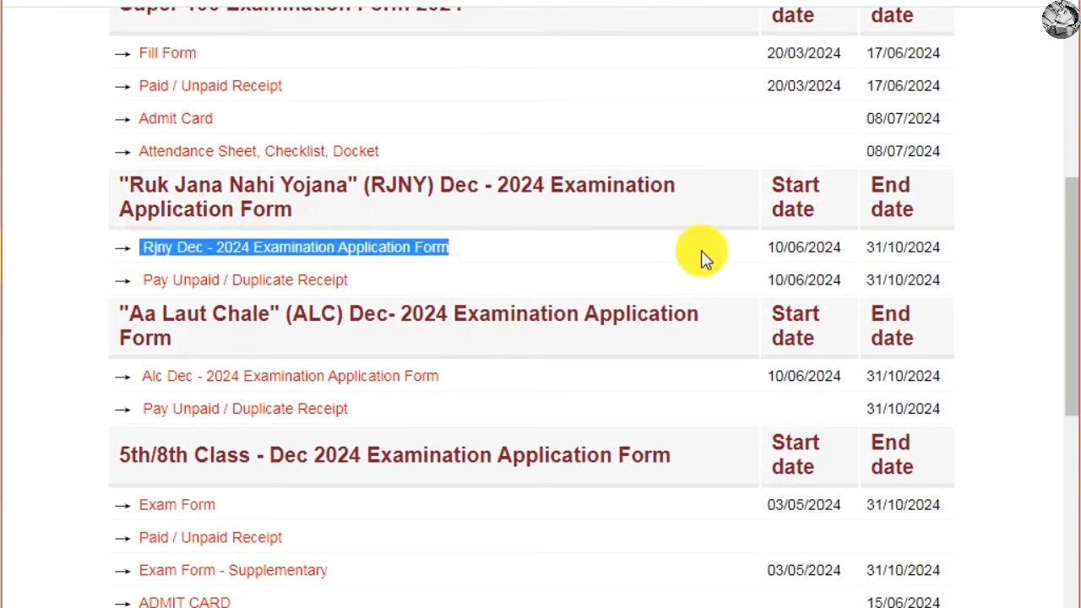
drag(768, 250, 836, 243)
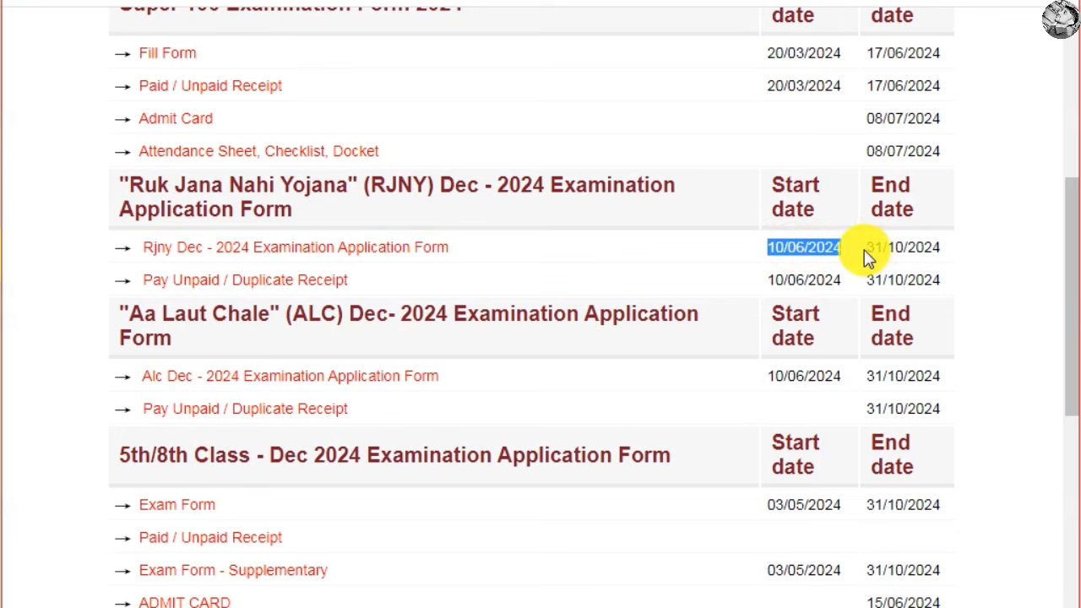
click(873, 251)
drag(873, 251, 955, 262)
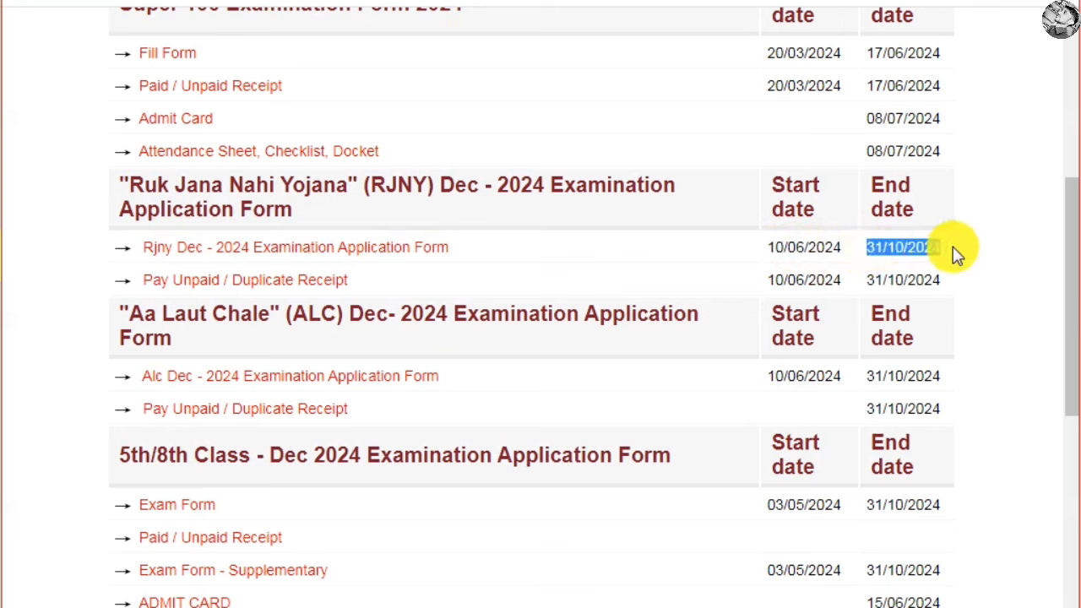
click(955, 250)
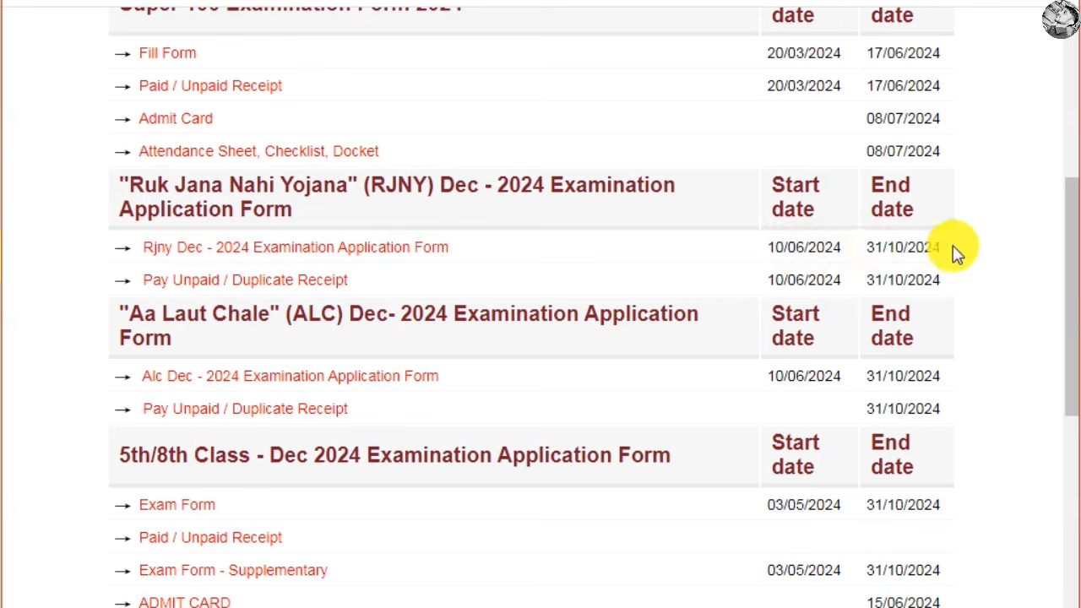
click(282, 248)
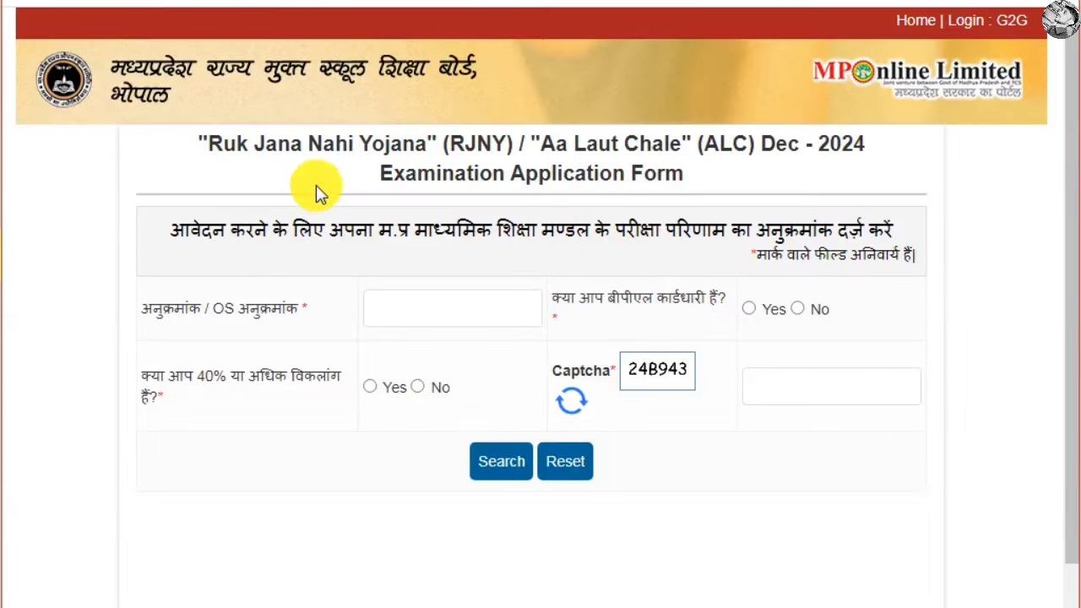
- Read the form's instructions and answer No to both the BPL cardholder question and the 40% or more disability question
drag(208, 141, 706, 193)
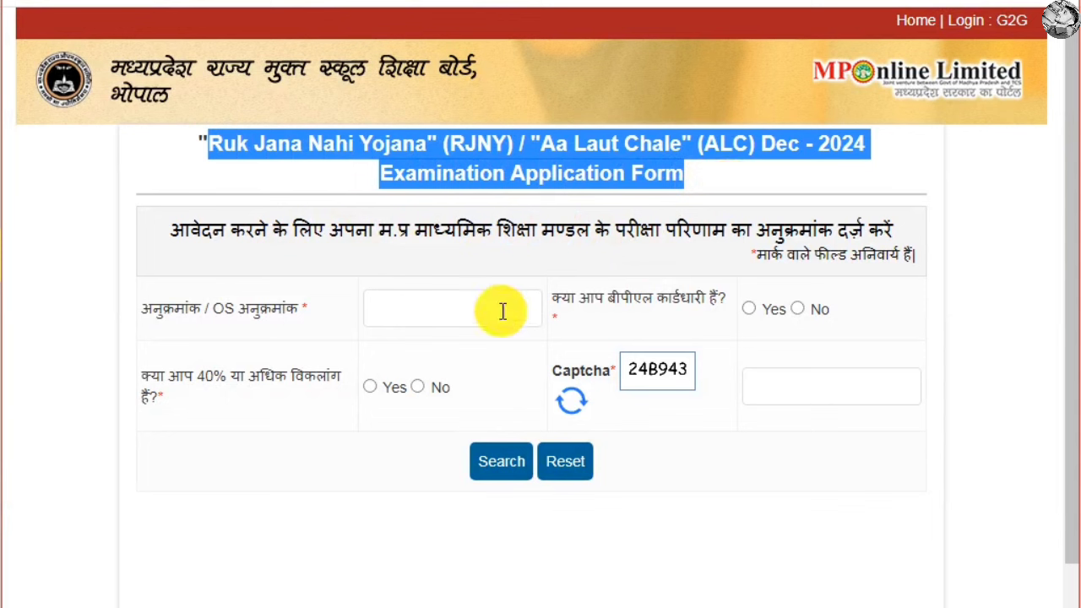
drag(172, 231, 916, 245)
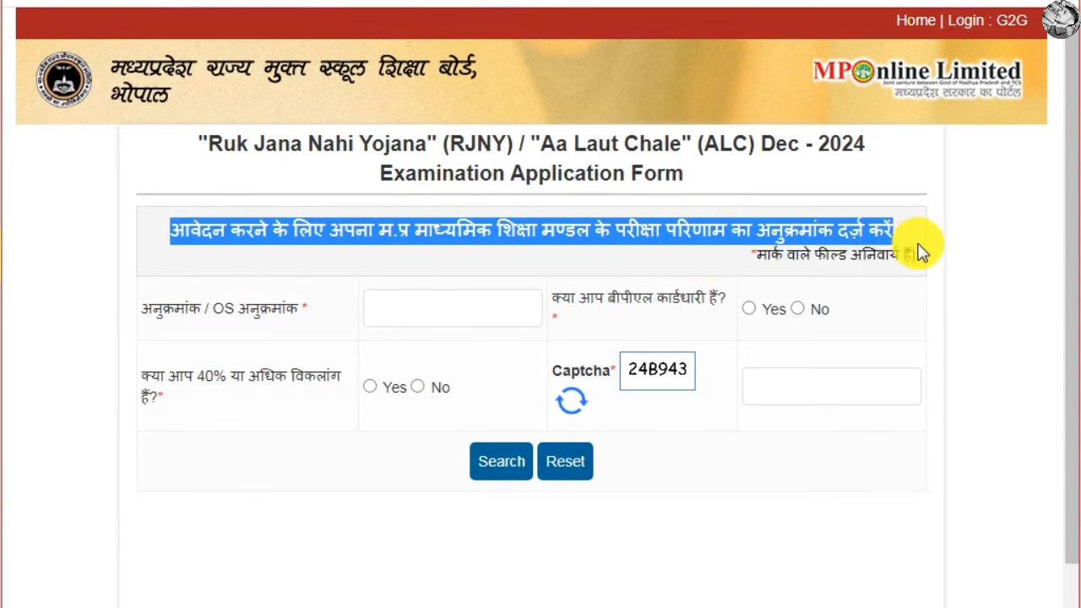
click(492, 266)
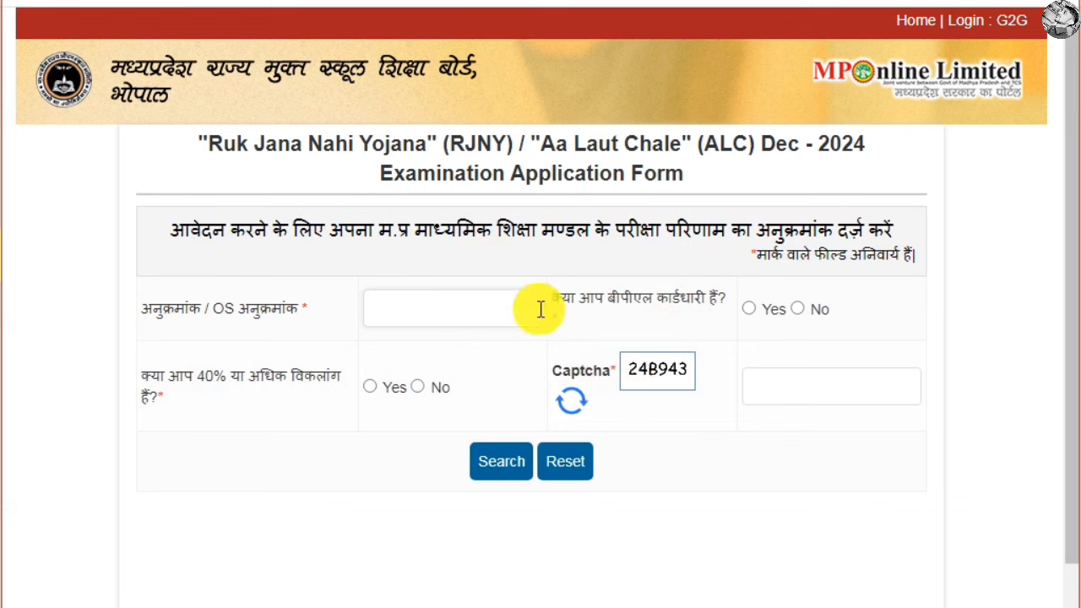
drag(577, 300, 737, 308)
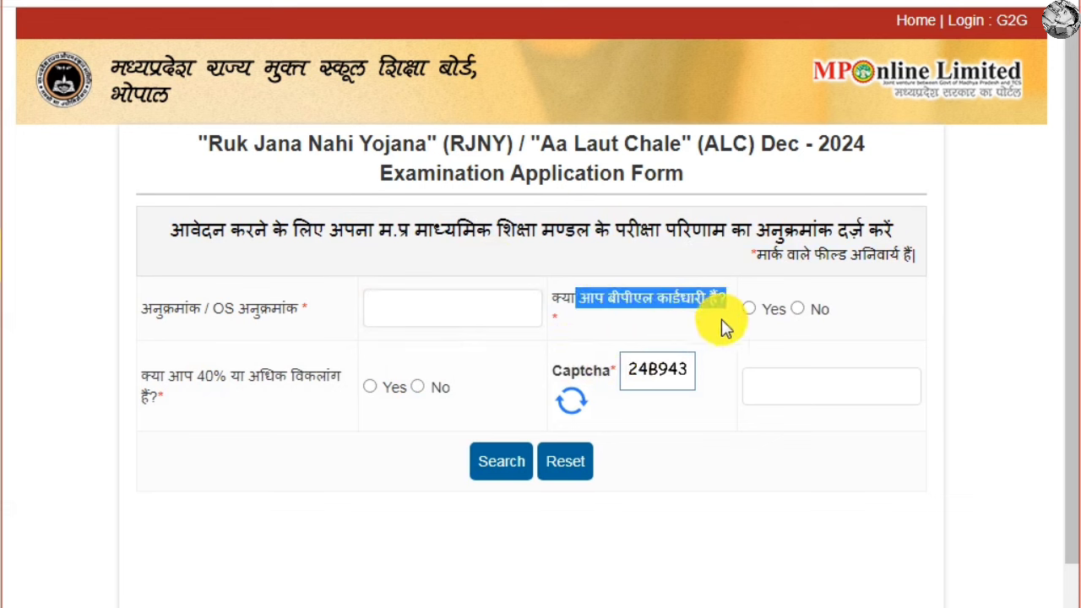
click(749, 310)
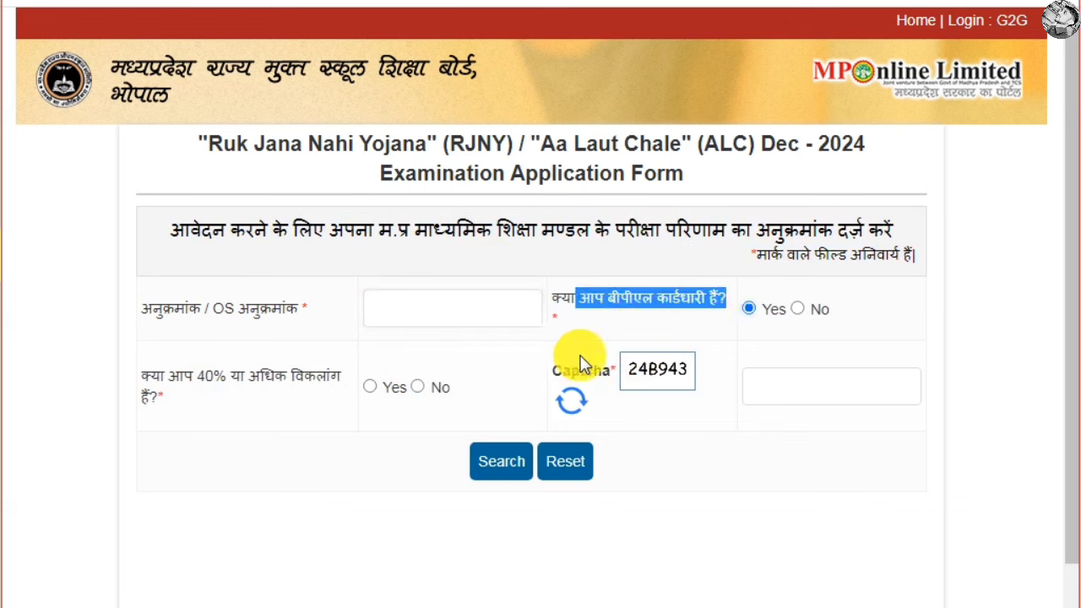
click(798, 309)
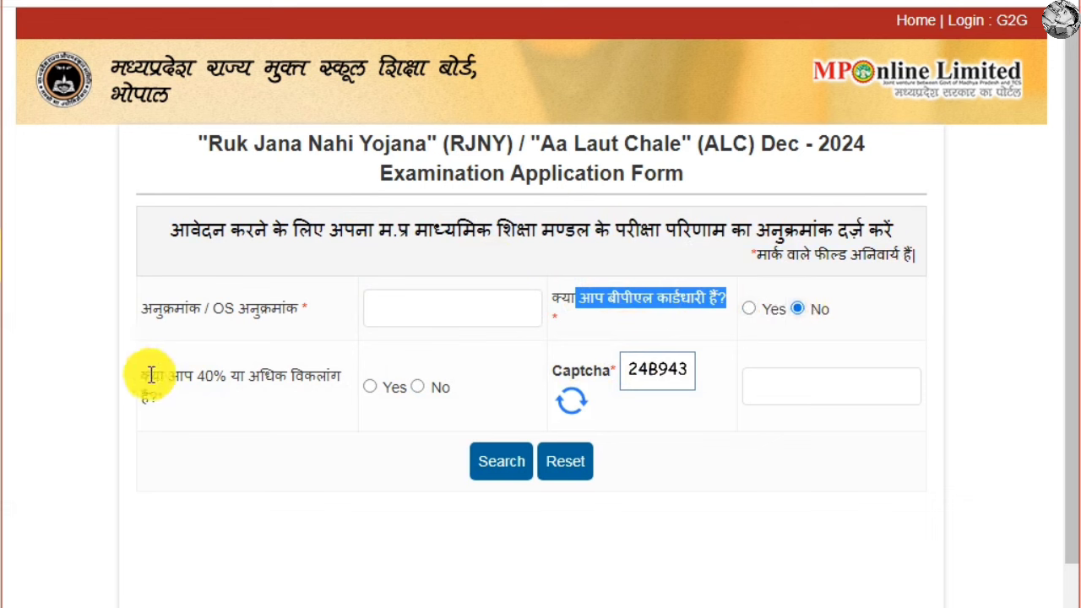
drag(142, 380, 222, 411)
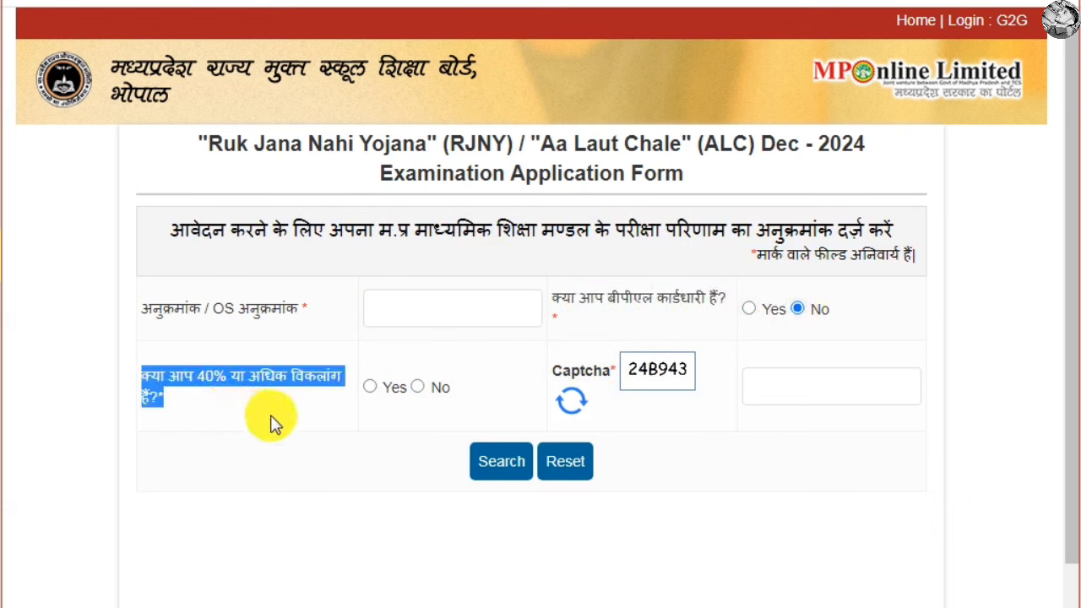
click(369, 389)
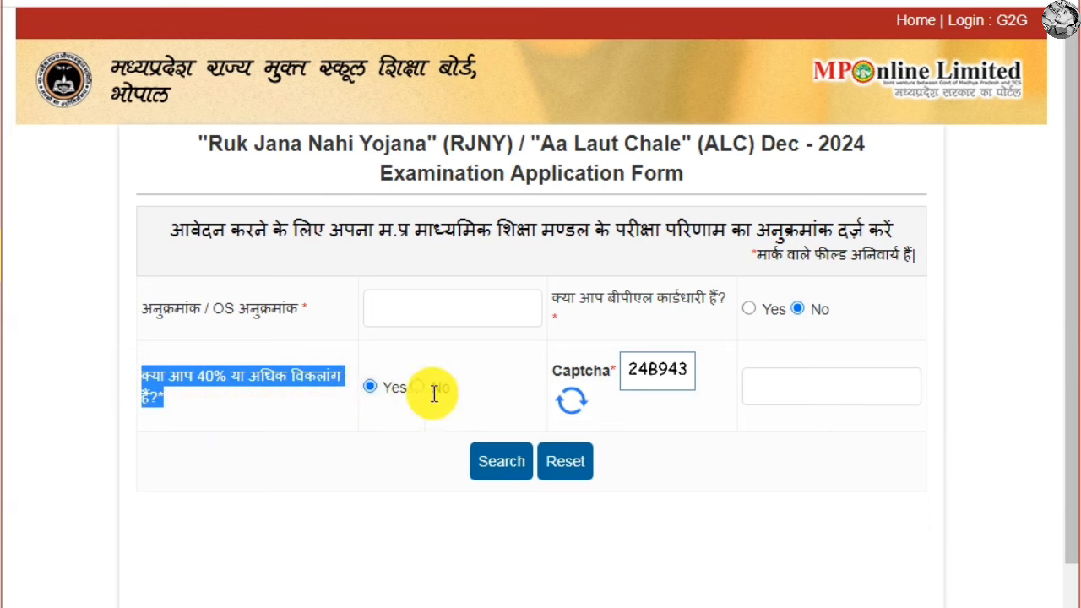
click(419, 387)
- Complete the captcha code and search for the student's record
scroll(473, 333, down, 1)
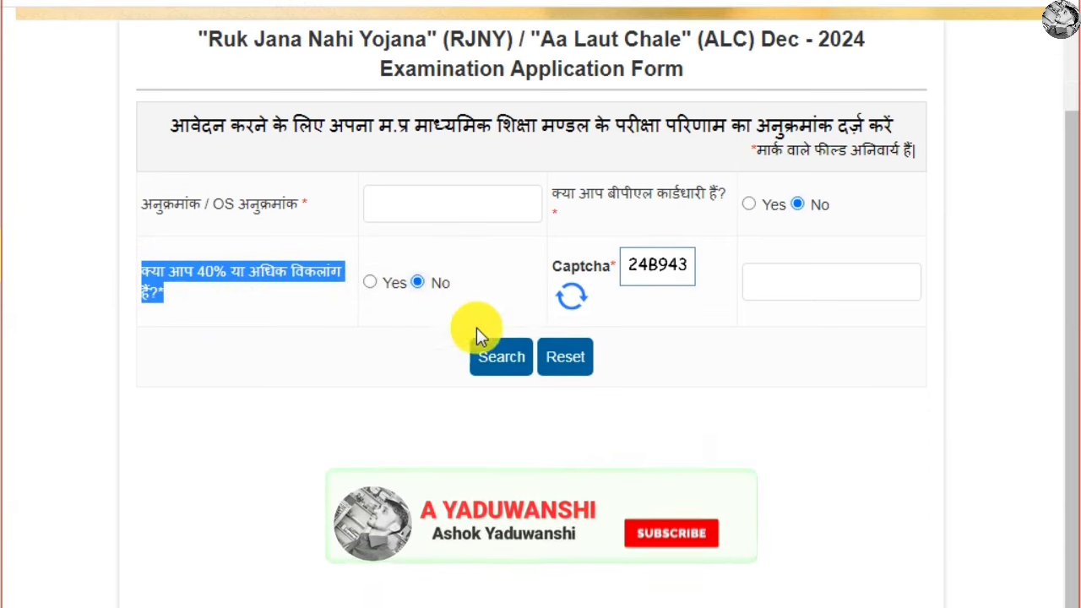
click(749, 204)
click(680, 207)
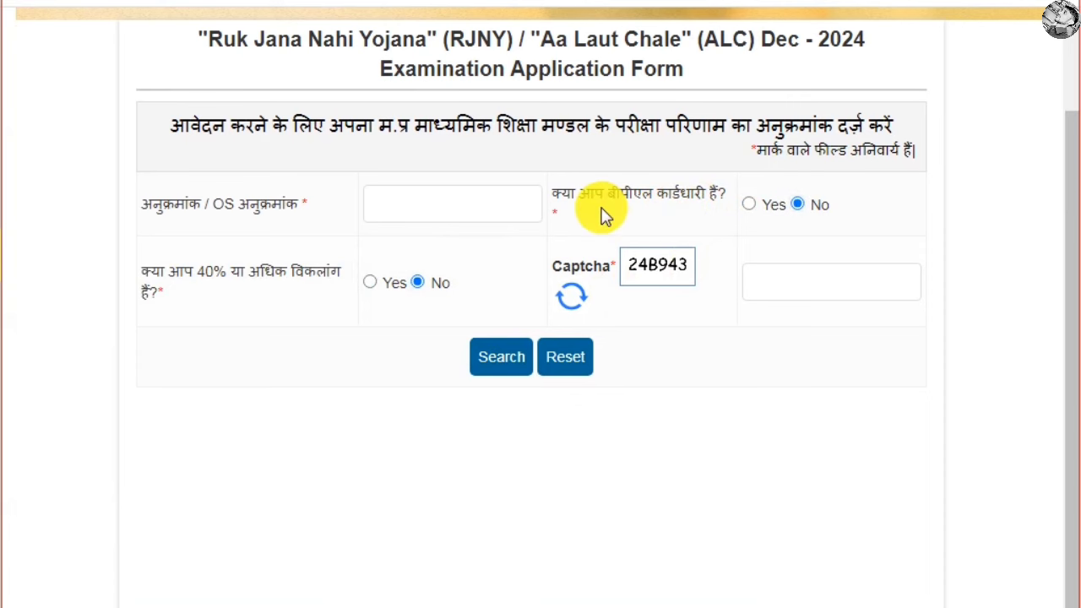
click(792, 279)
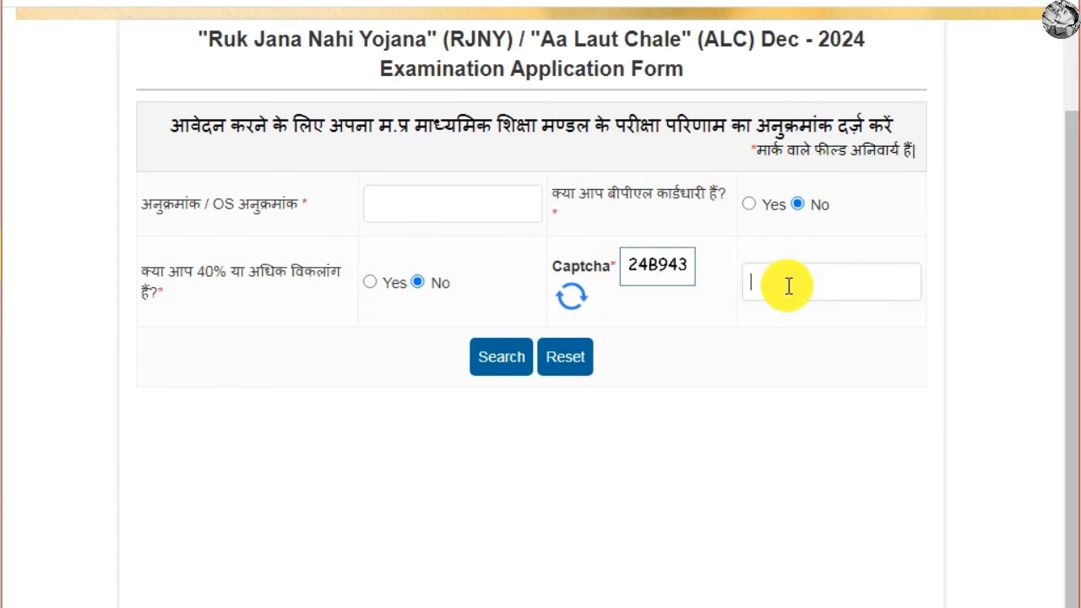
click(499, 372)
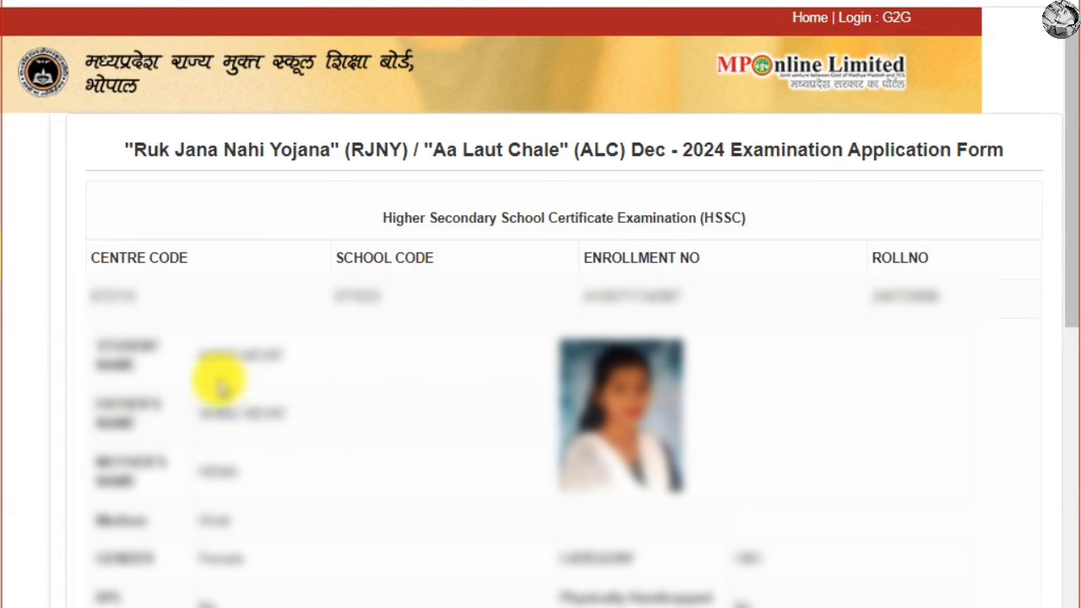
- Review the student's and parents' names in the application form, down to the subject and marks table
double_click(237, 356)
double_click(258, 413)
click(218, 494)
double_click(223, 478)
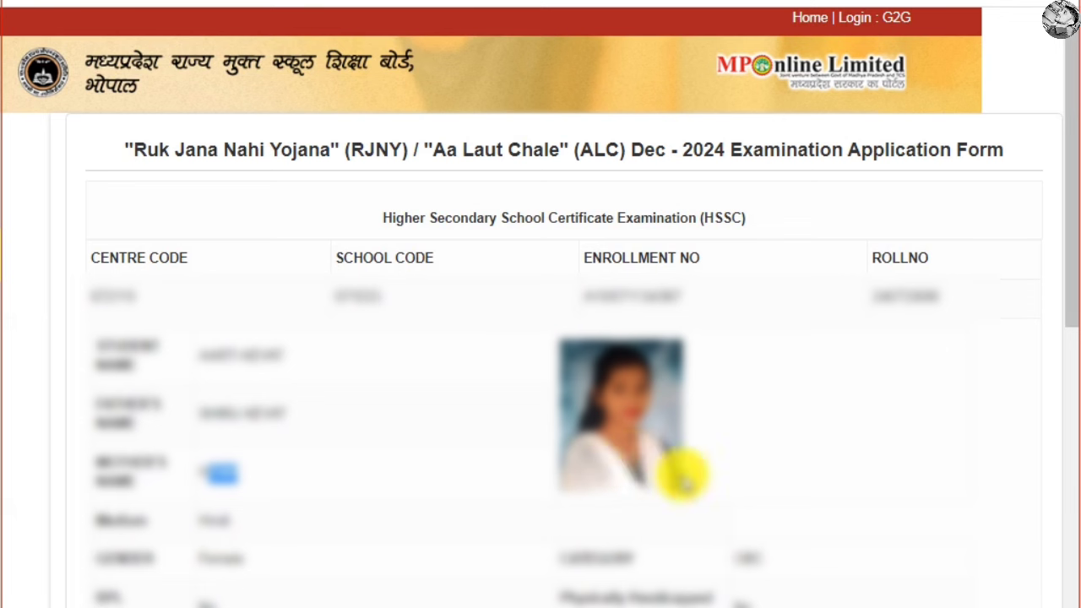
scroll(712, 447, down, 5)
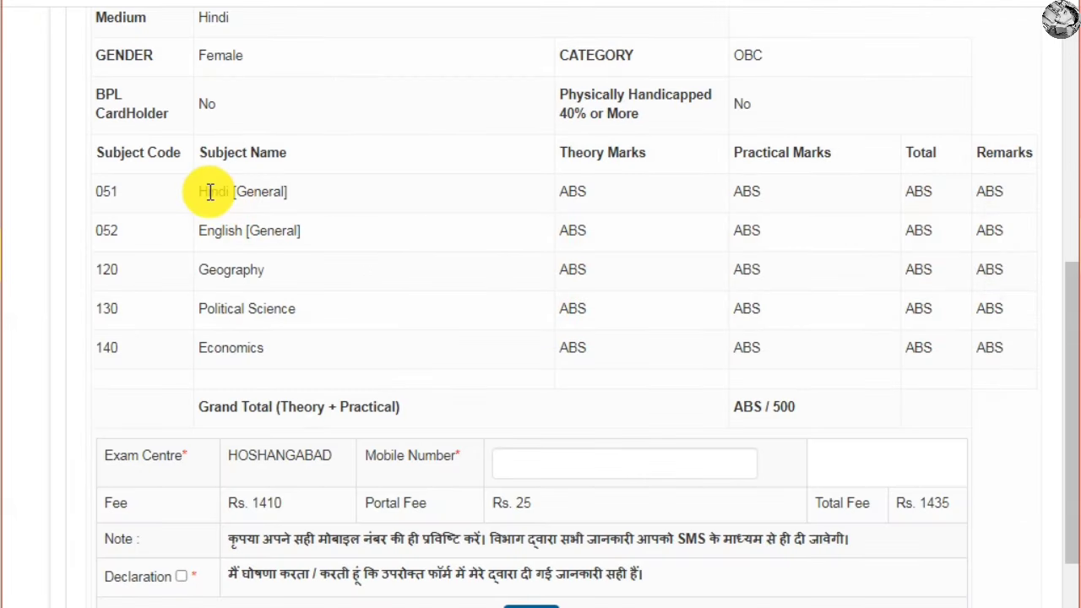
- Review the subject marks table, the exam fee and the total fee in the application form
drag(934, 208, 932, 239)
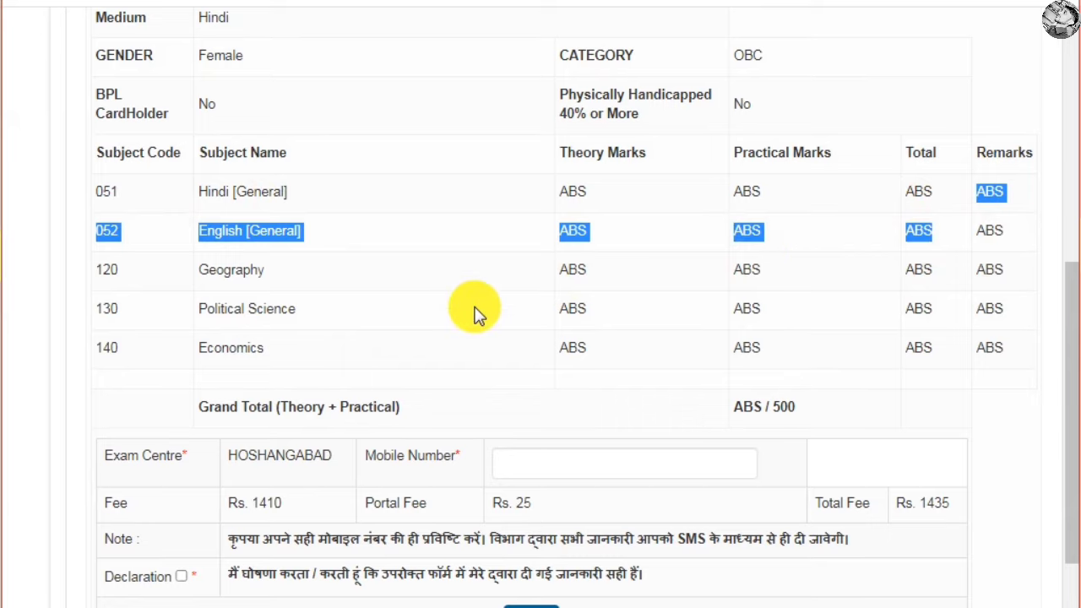
scroll(475, 313, down, 2)
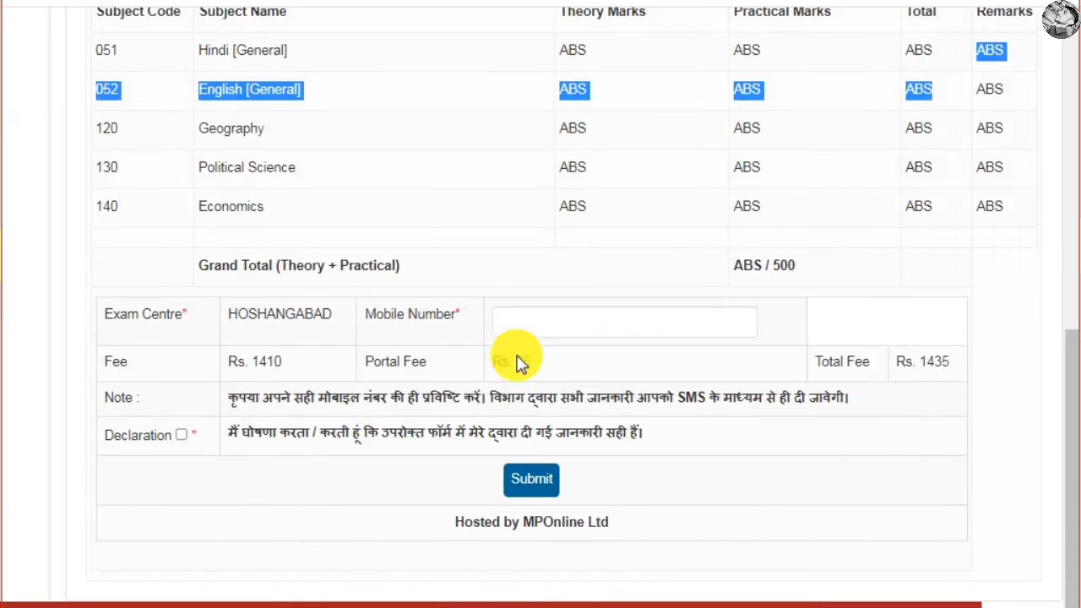
click(484, 376)
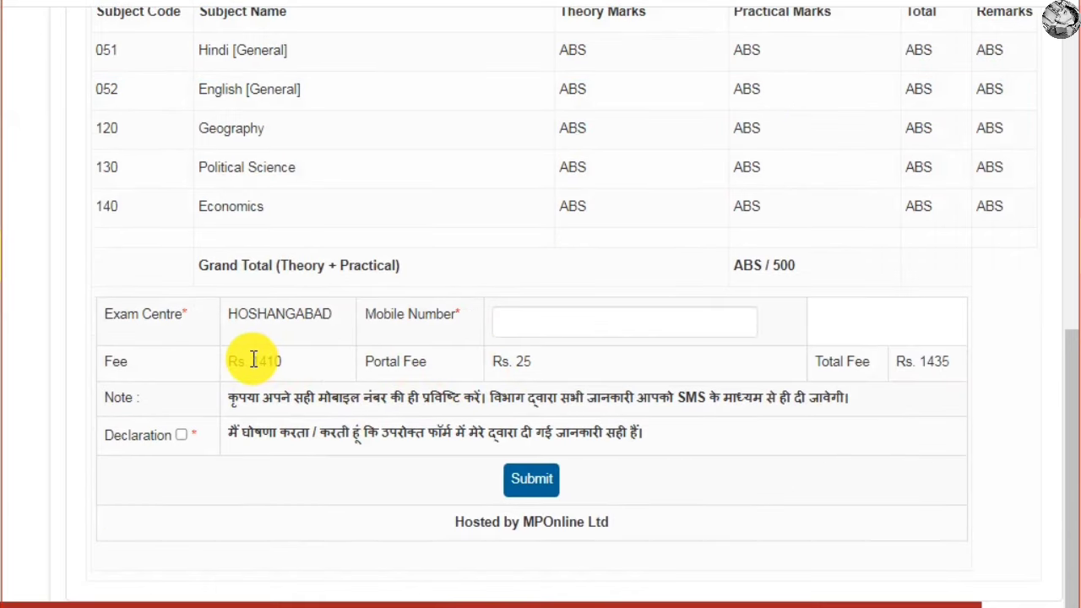
drag(252, 361, 292, 369)
click(290, 362)
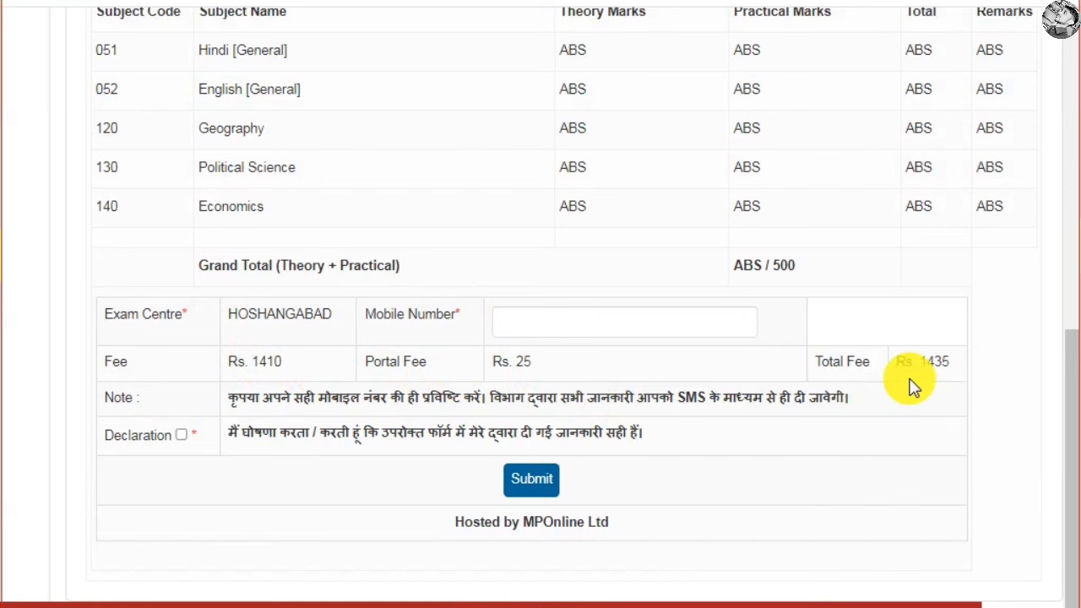
drag(922, 368, 966, 371)
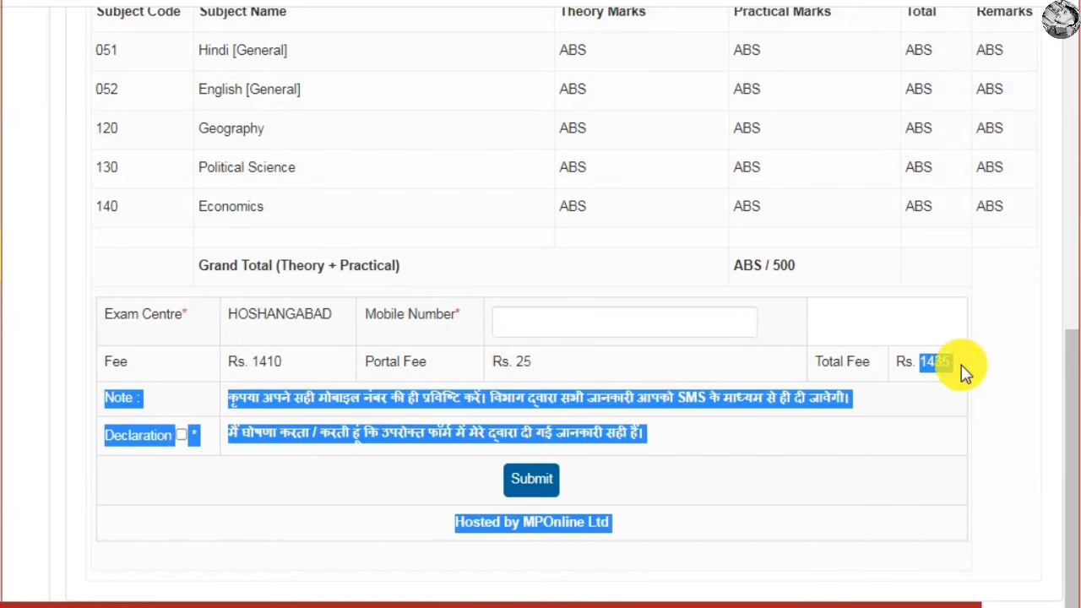
click(966, 371)
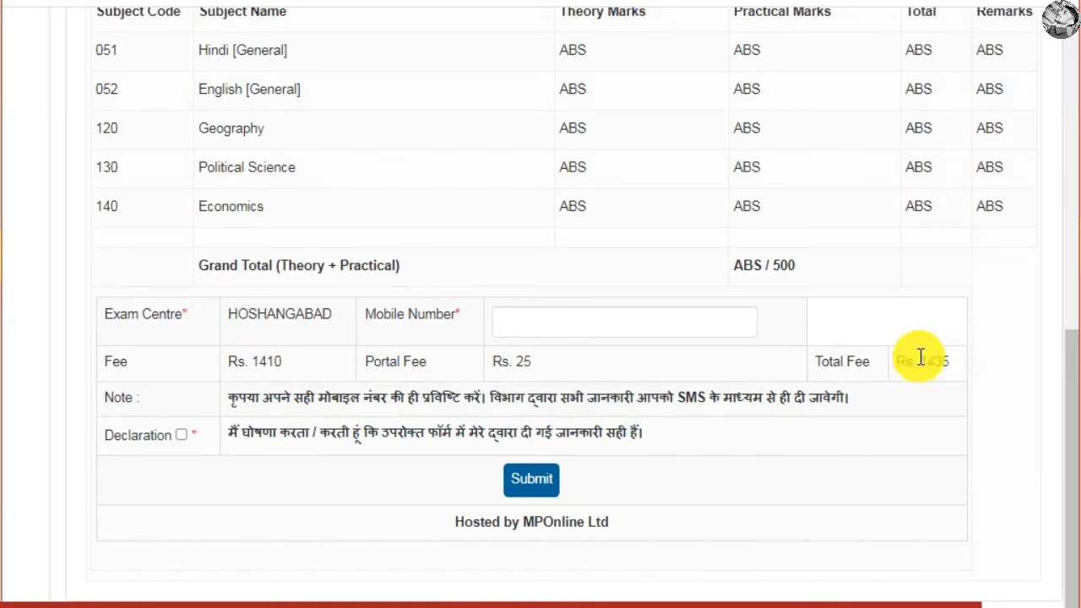
- Read the note on providing a correct mobile number, accept the declaration and submit the application form
click(616, 323)
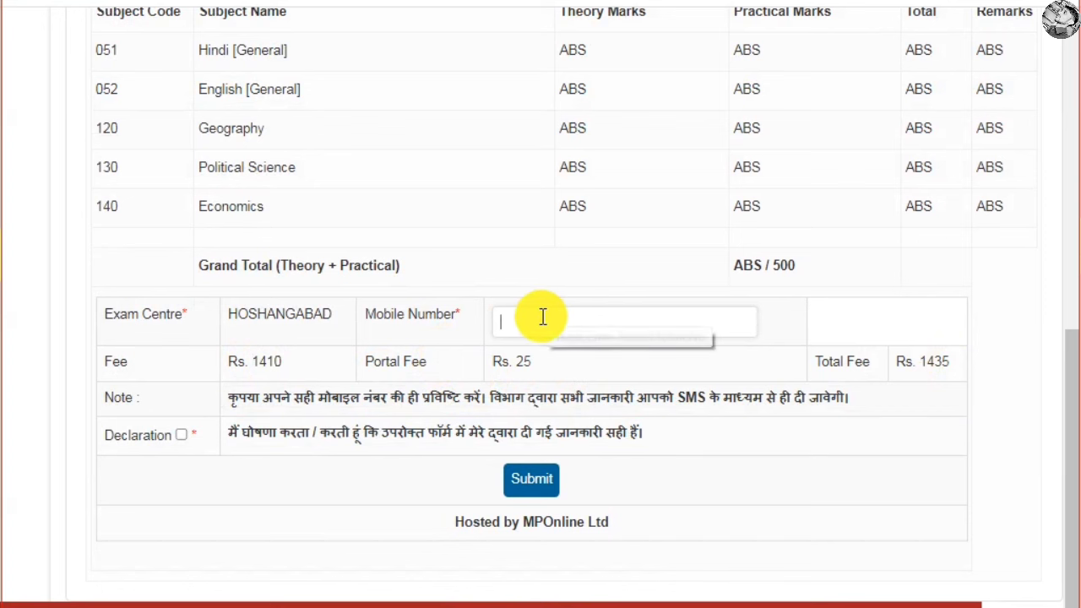
double_click(239, 397)
drag(296, 403, 560, 411)
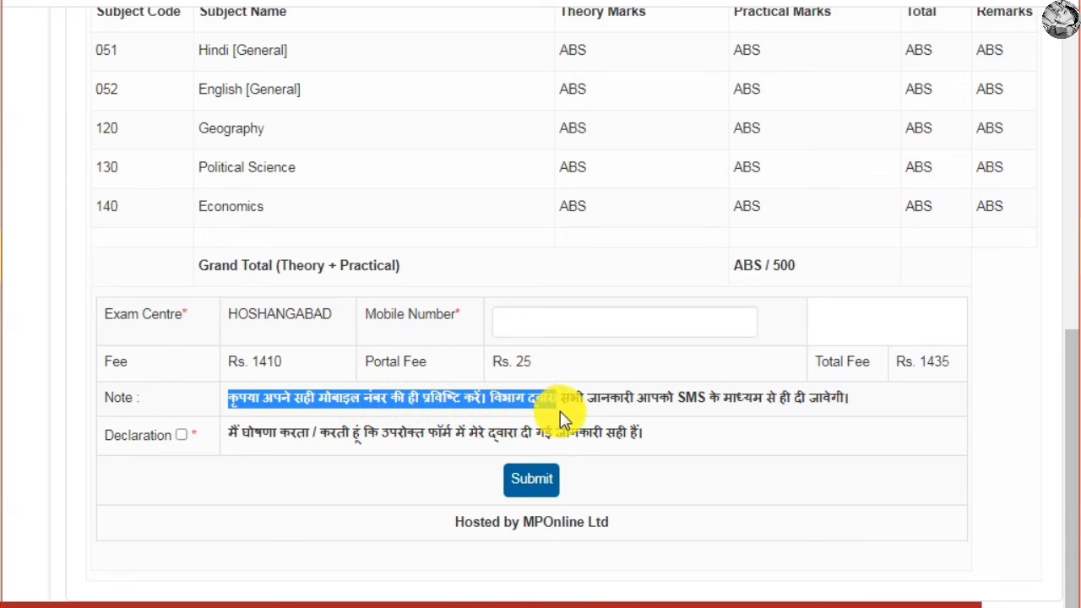
click(566, 410)
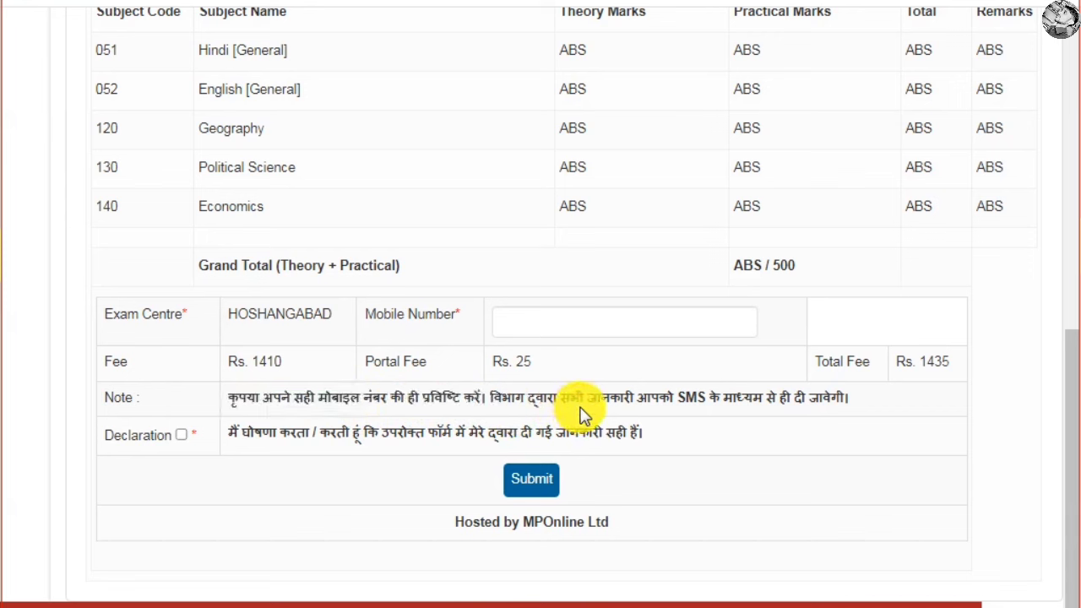
drag(693, 403, 855, 412)
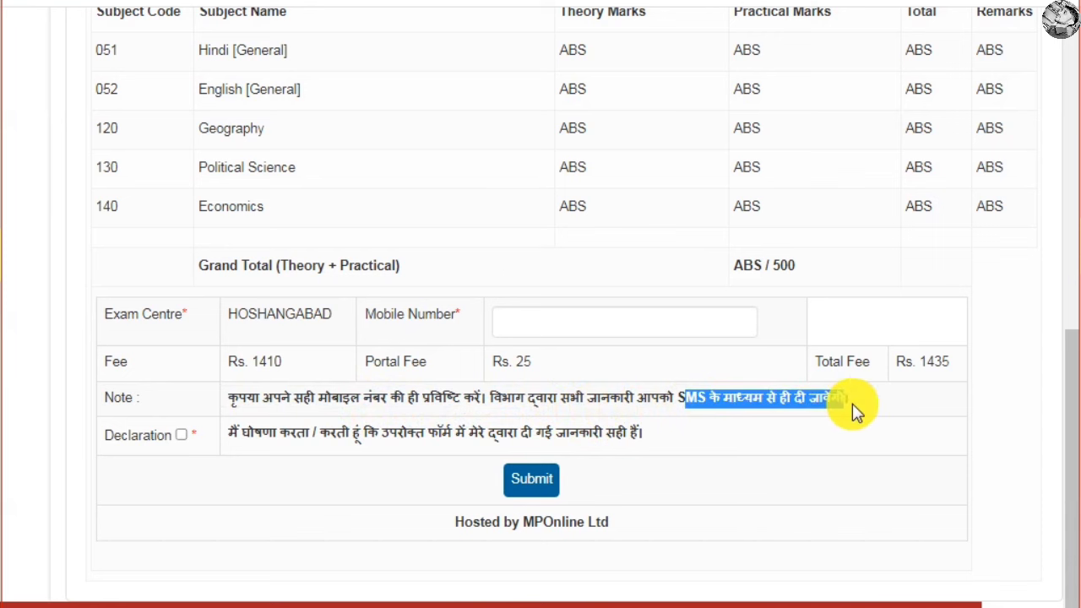
click(855, 405)
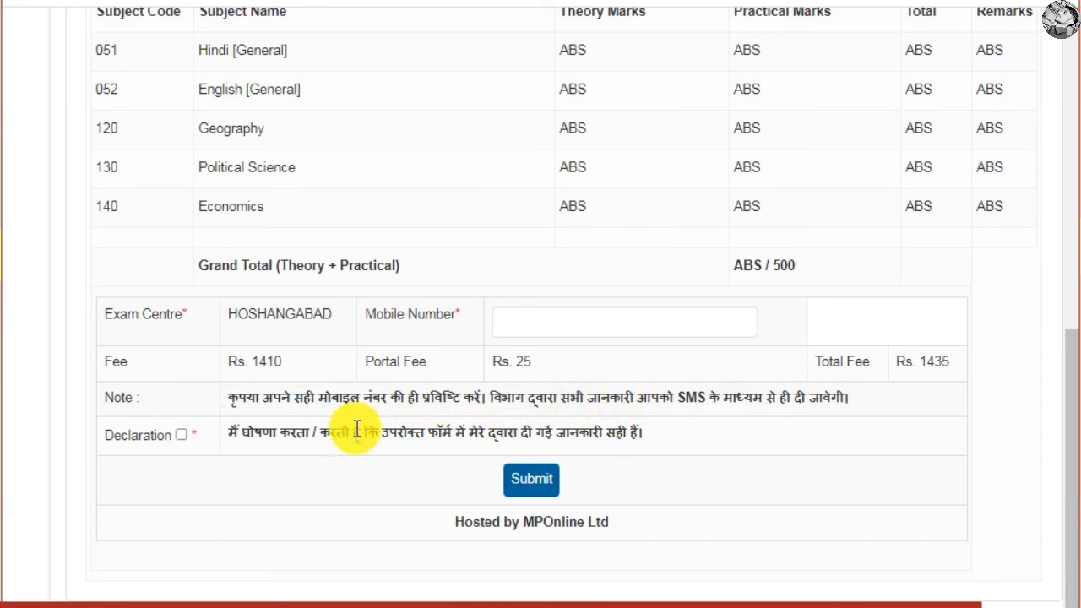
click(181, 434)
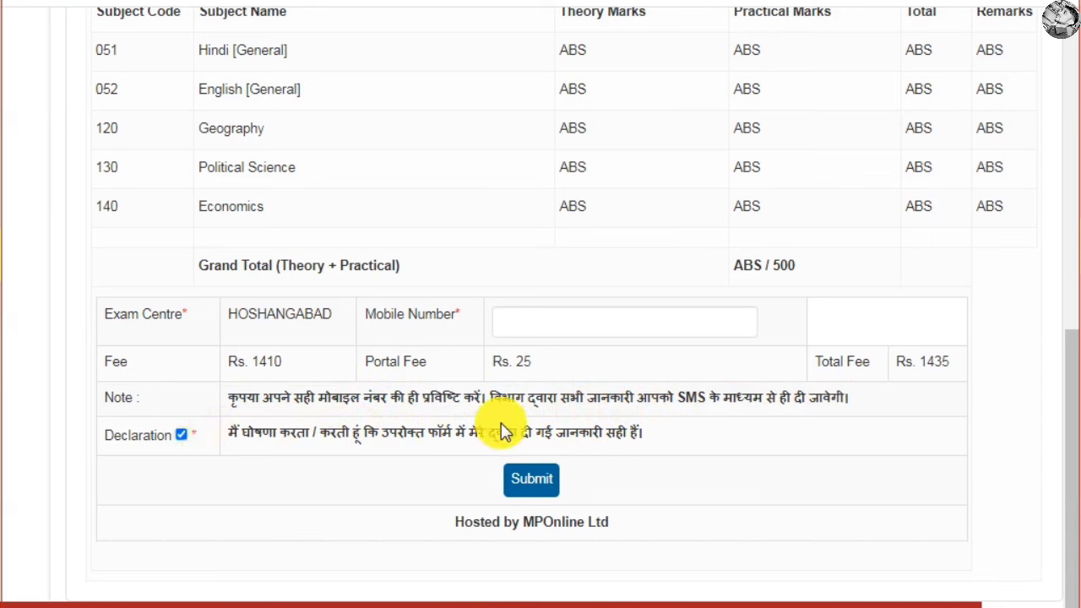
click(531, 482)
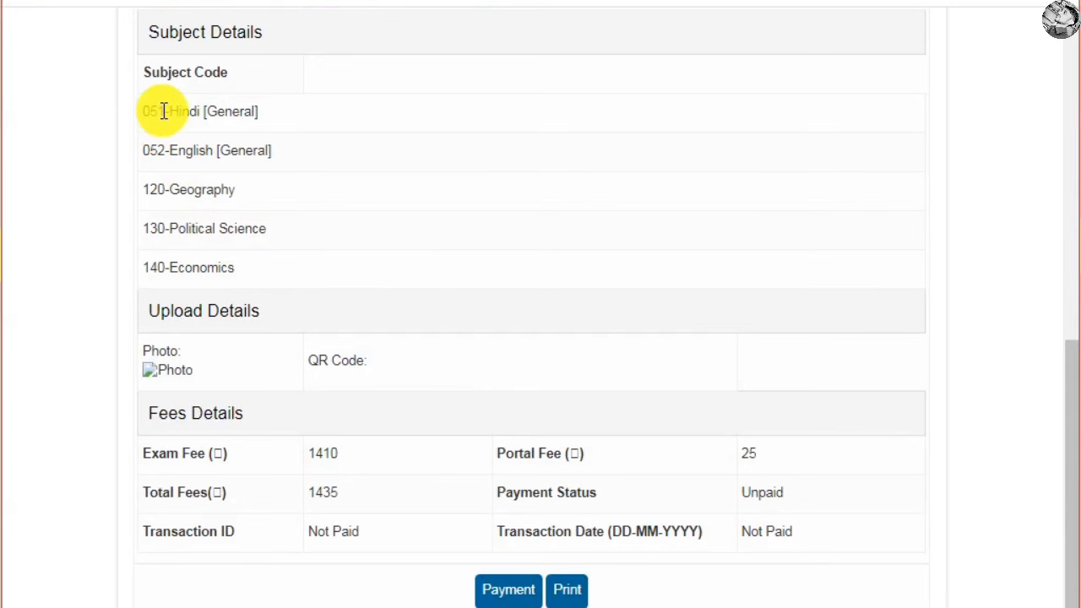
- Review the listed subjects and the exam fee on the submitted application
drag(166, 111, 254, 264)
click(425, 321)
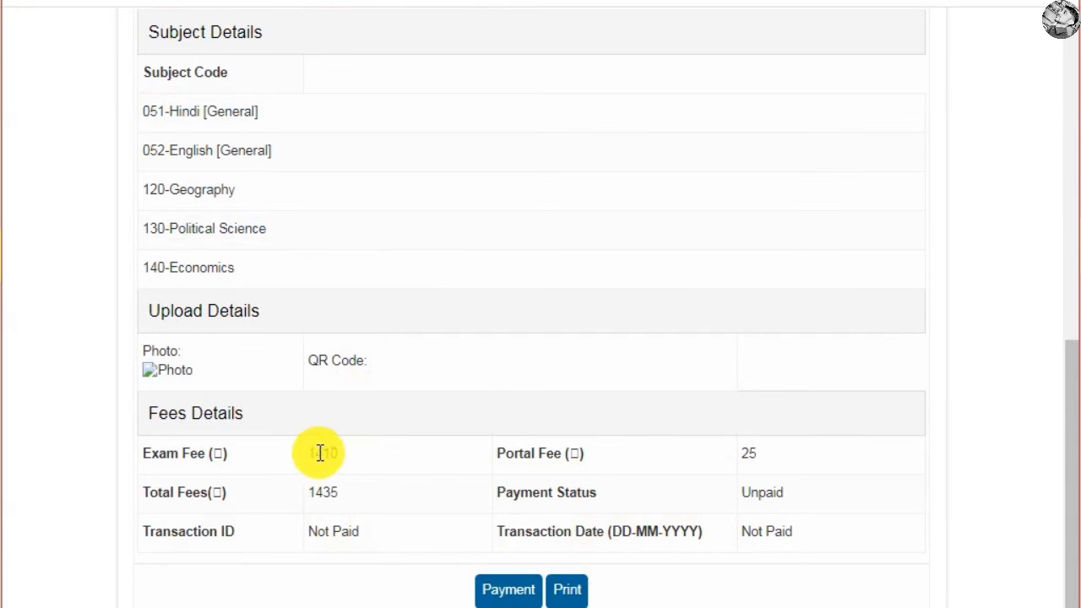
drag(307, 461, 379, 456)
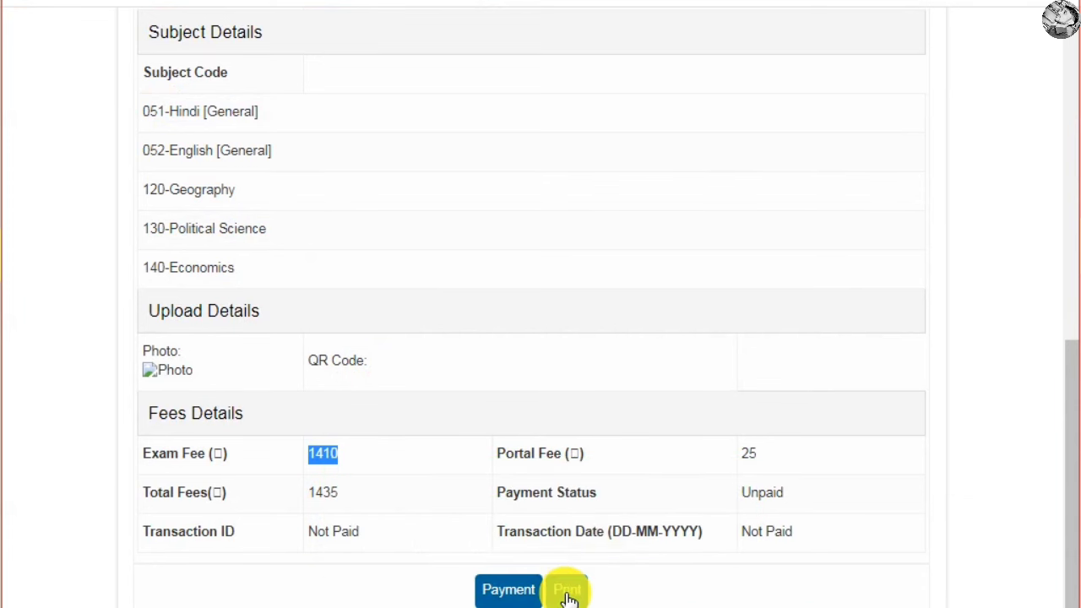
- Proceed to the application's fee payment and continue as CITIZEN
click(505, 592)
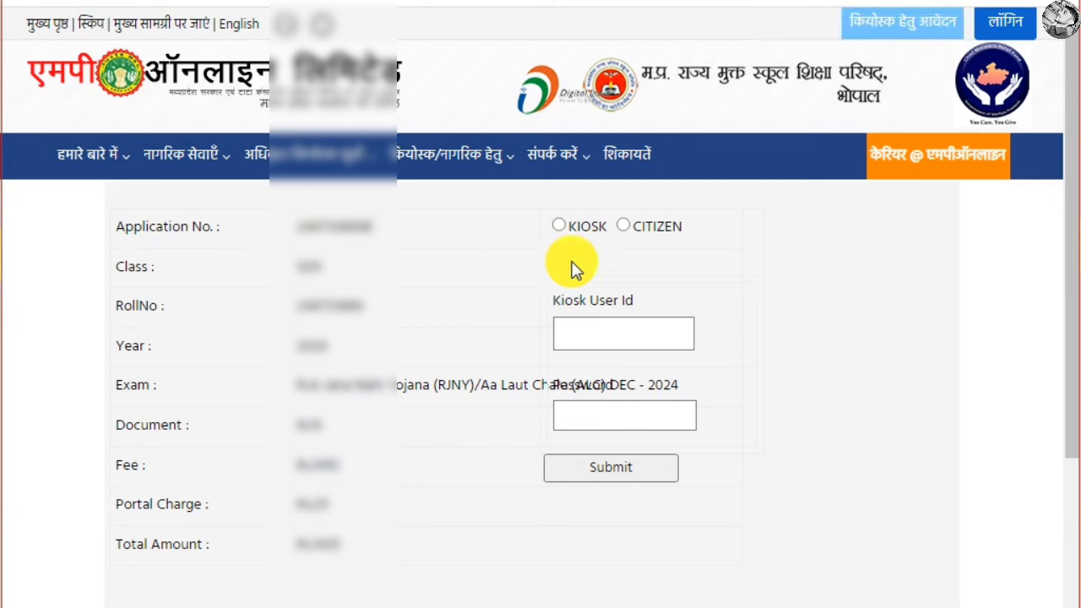
click(558, 225)
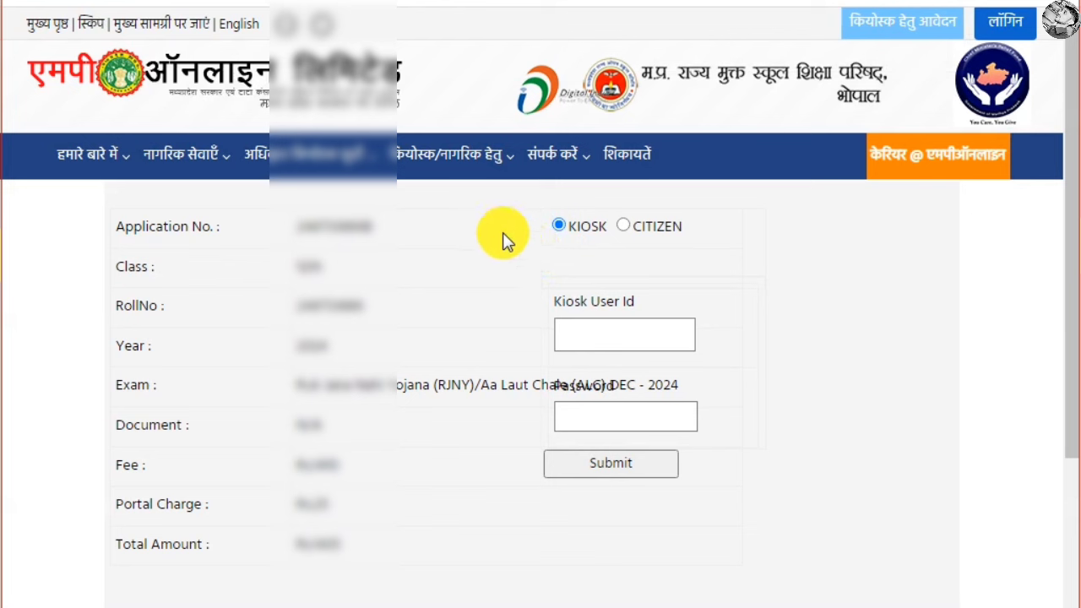
click(624, 228)
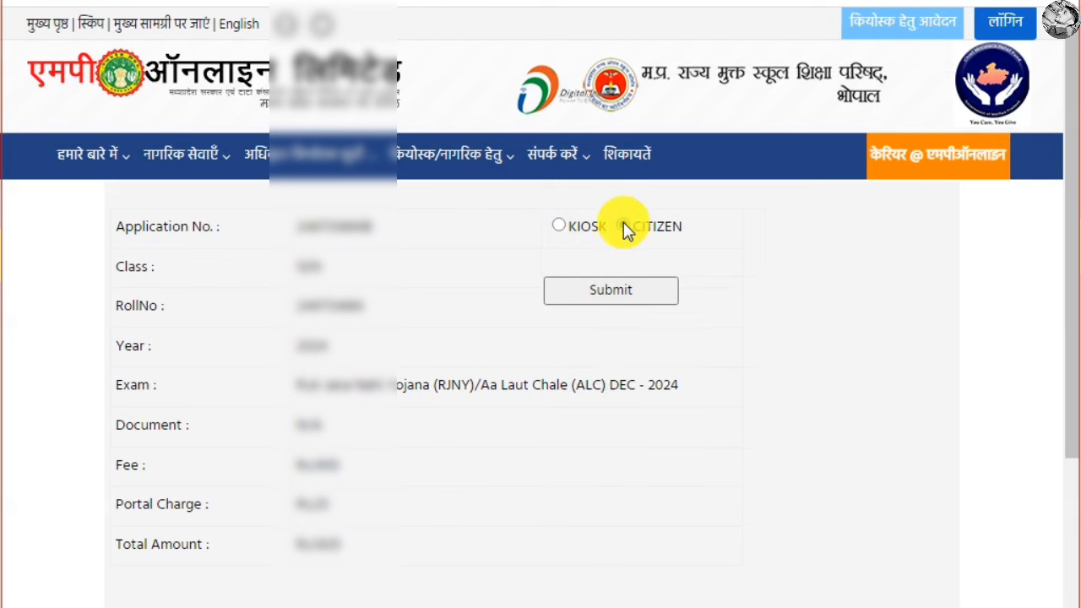
click(623, 295)
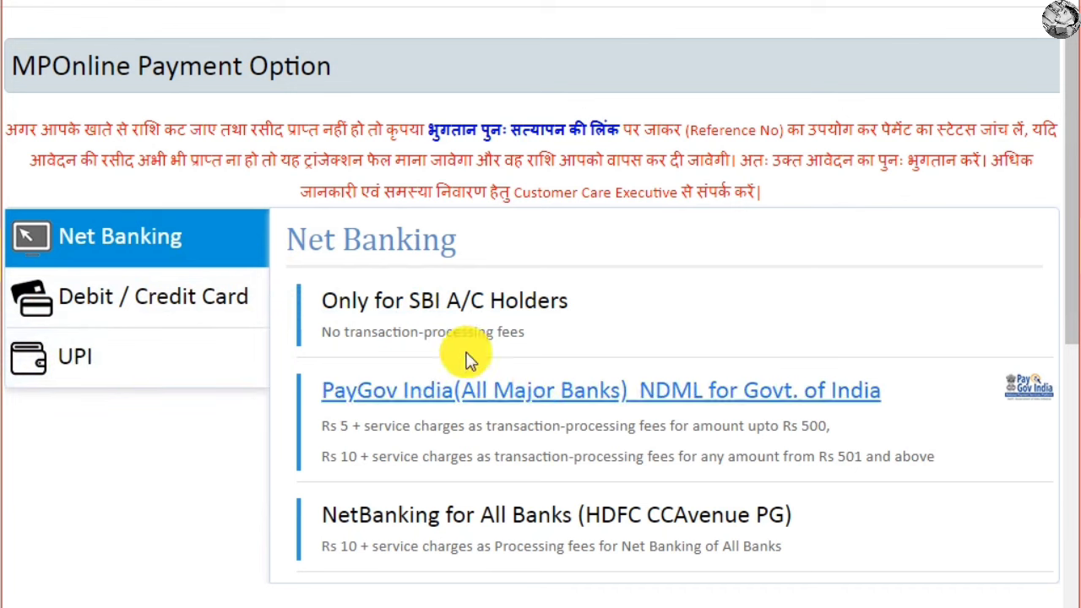
- Choose Debit / Credit Card payment through the HDFC CCAvenue Payment Gateway and continue to its credit card payment form
click(138, 306)
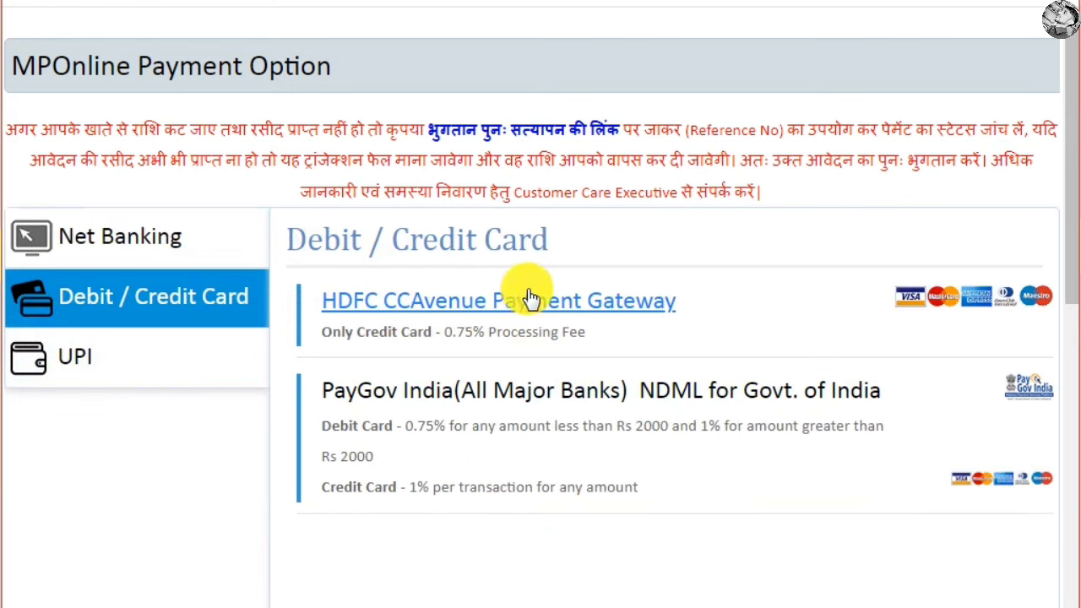
click(513, 304)
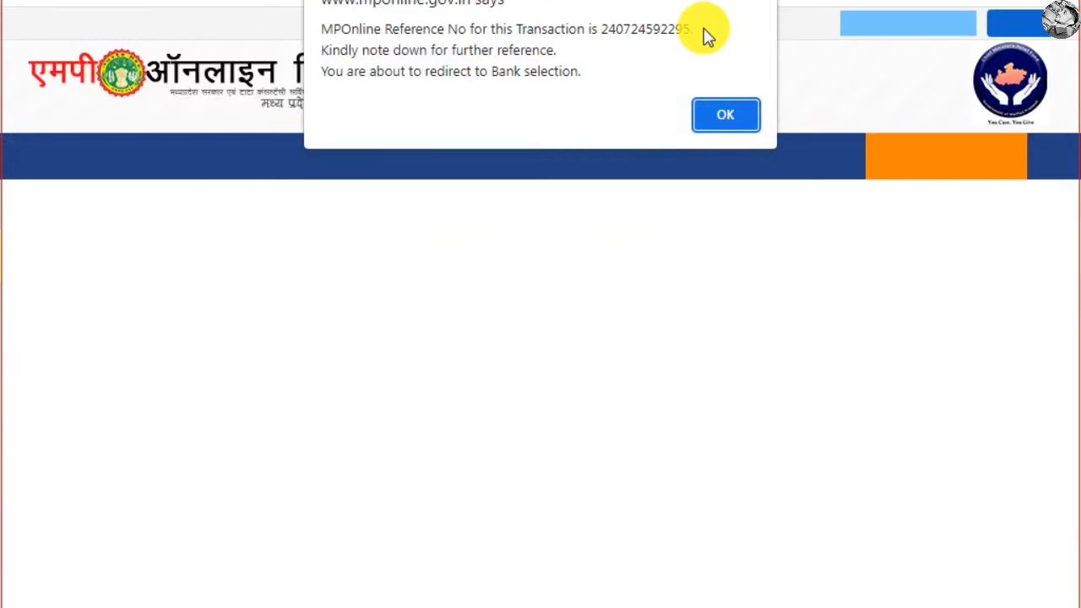
click(714, 119)
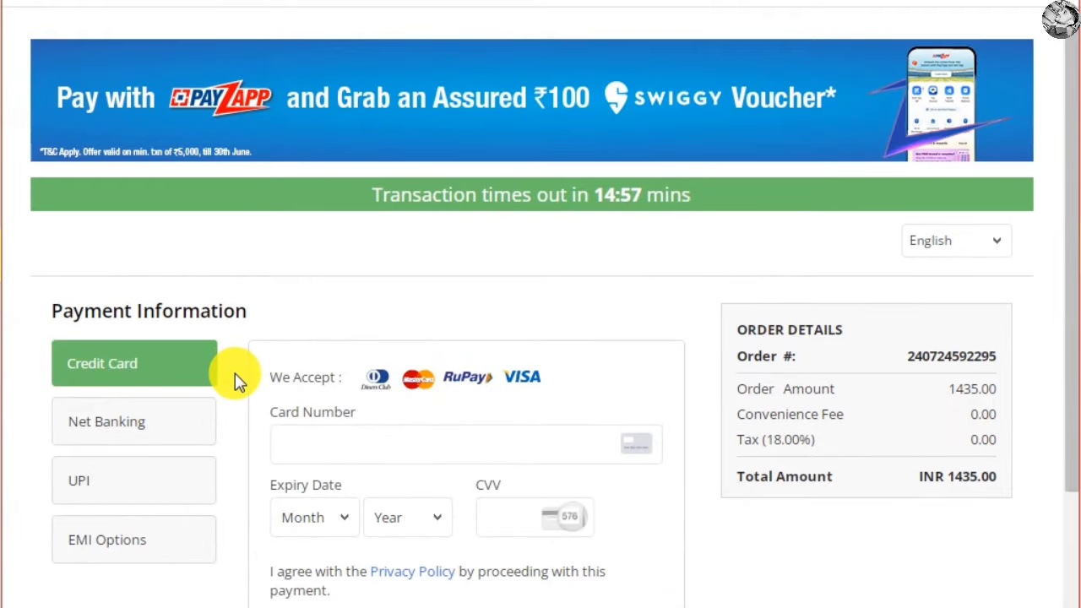
scroll(237, 375, down, 2)
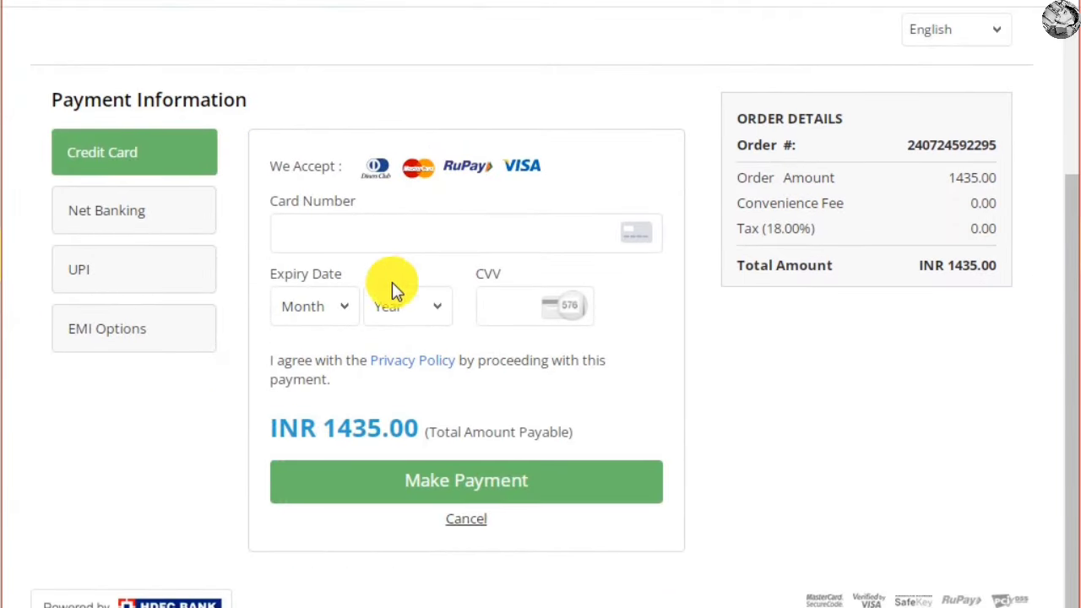